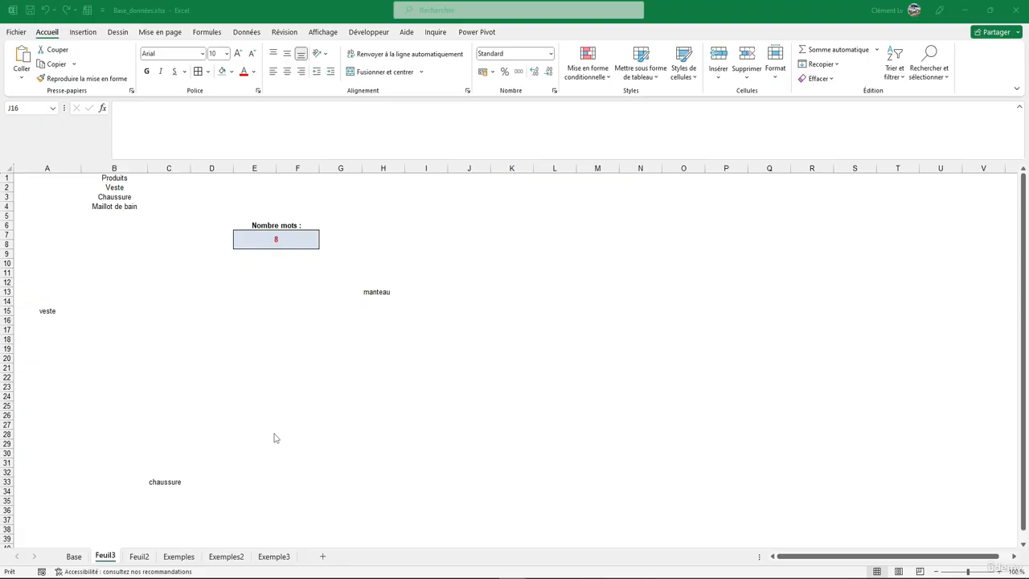
# Copy rows 1 to 30 of the Produits, Quantité vendue and Chiffre d'affaires columns from the Base sheet.
pyautogui.click(212, 330)
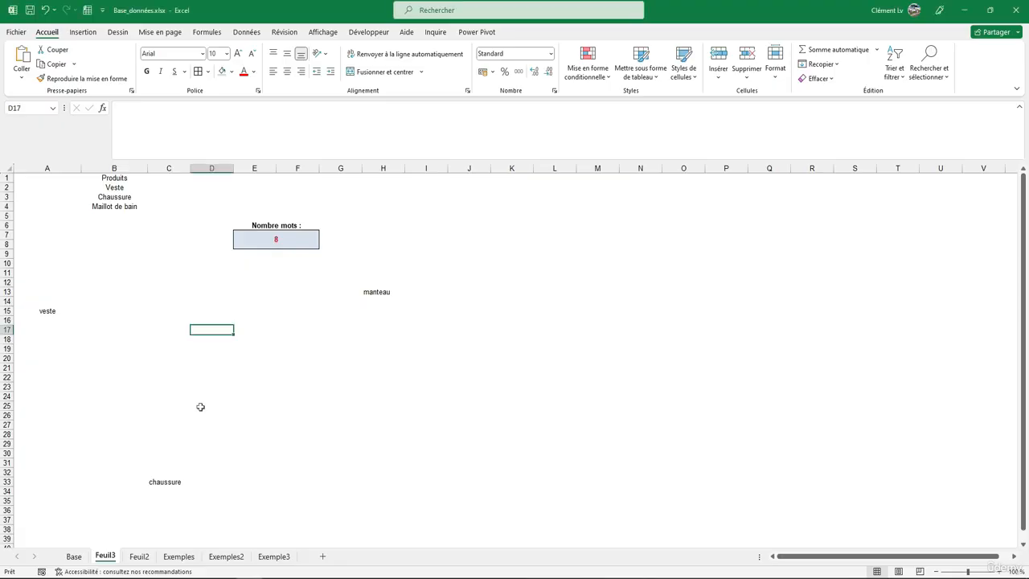
pyautogui.click(74, 556)
pyautogui.click(378, 274)
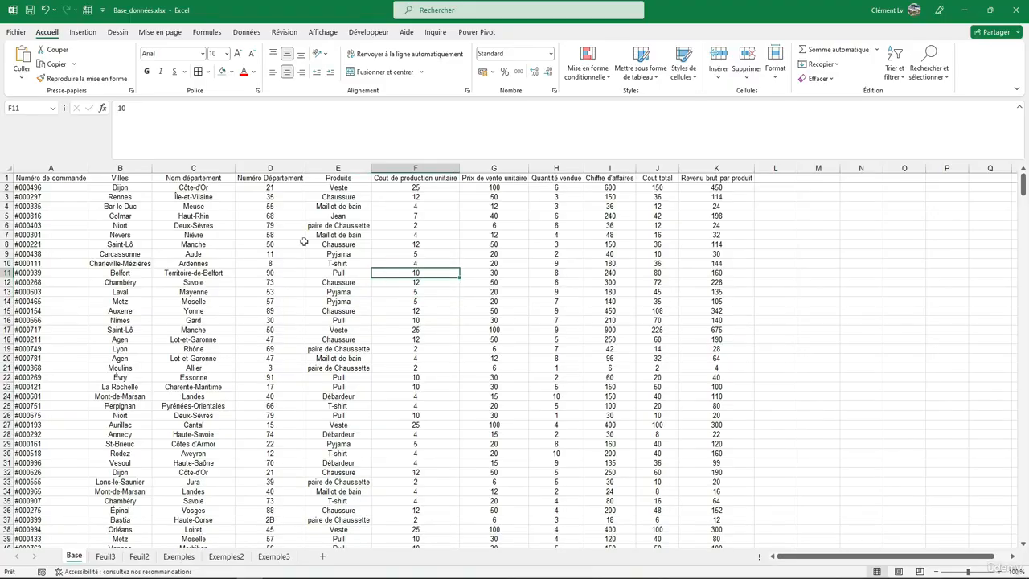
pyautogui.moveTo(336, 178); pyautogui.dragTo(349, 415)
pyautogui.click(556, 319)
pyautogui.click(350, 168)
pyautogui.click(423, 225)
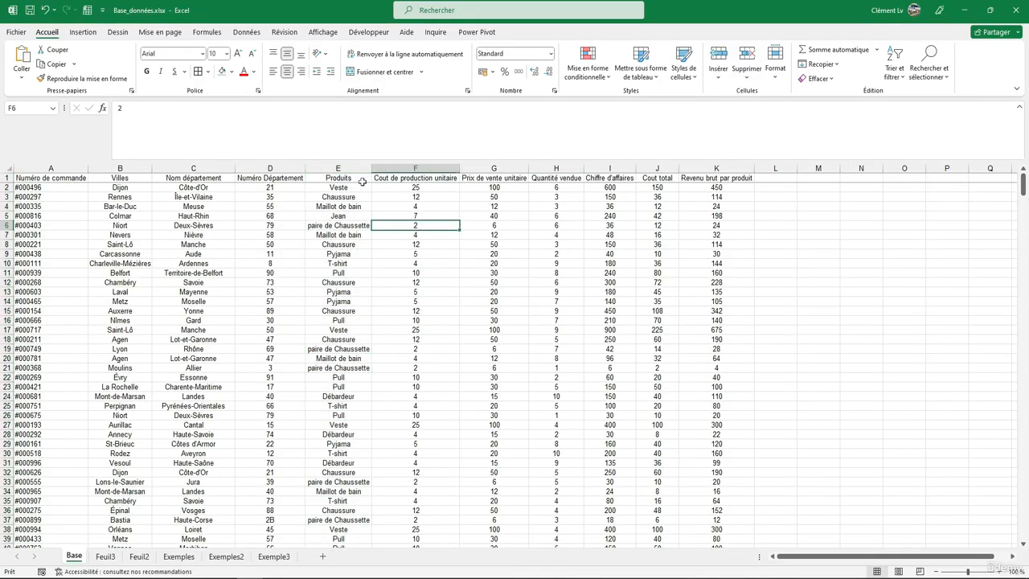
pyautogui.moveTo(360, 183); pyautogui.dragTo(352, 455)
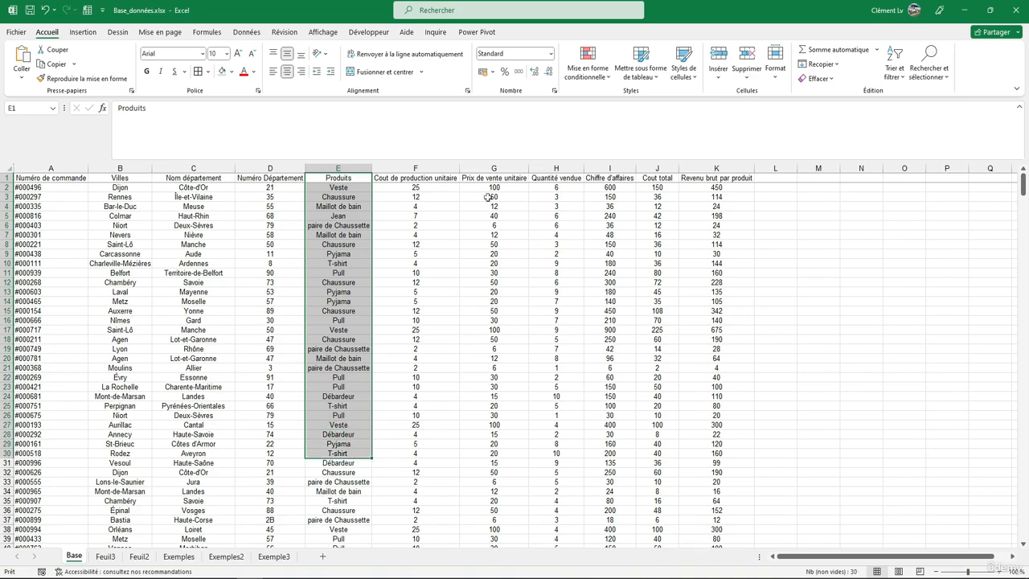
pyautogui.keyDown('ctrl'); pyautogui.moveTo(554, 178); pyautogui.dragTo(590, 452); pyautogui.keyUp('ctrl')
pyautogui.hotkey('ctrl', 'c')
# Paste the copied columns at A1 of a new sheet and hide that sheet's gridlines.
pyautogui.click(323, 556)
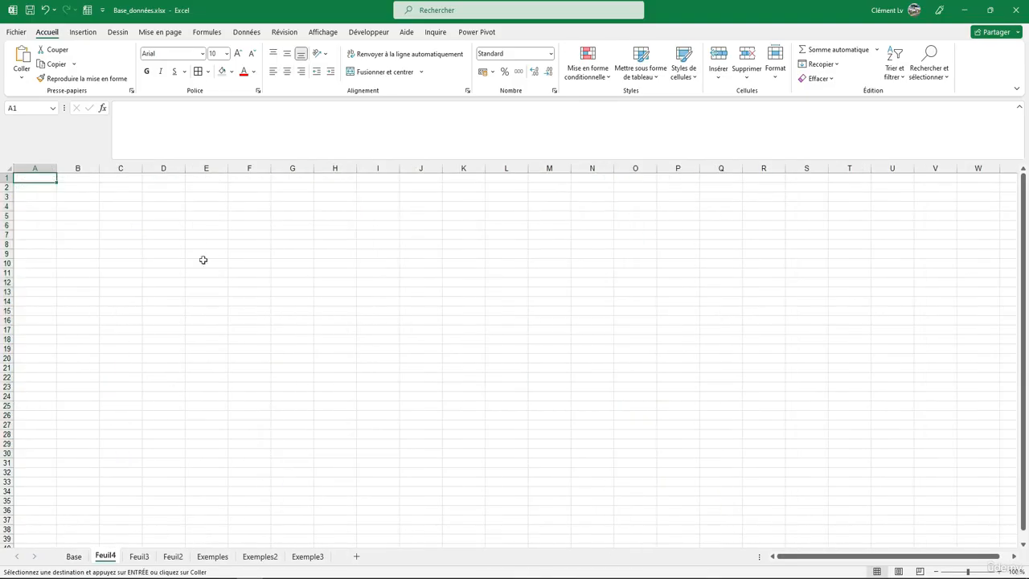
pyautogui.hotkey('ctrl', 'v')
pyautogui.click(323, 31)
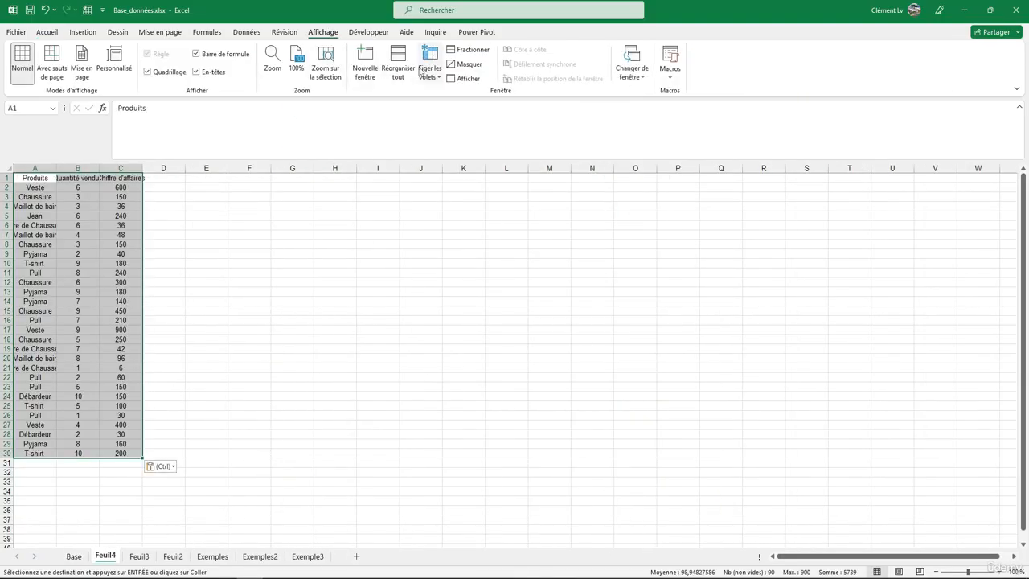
pyautogui.click(148, 71)
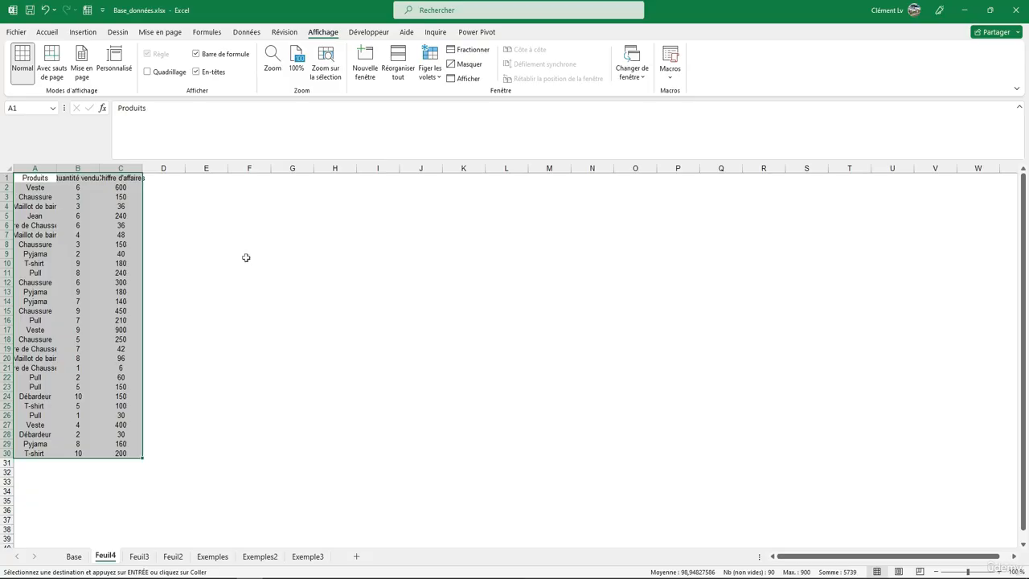
pyautogui.click(246, 257)
# Make the header row taller and fit the Quantité vendue and Chiffre d'affaires columns to their content.
pyautogui.moveTo(8, 182); pyautogui.dragTo(121, 192)
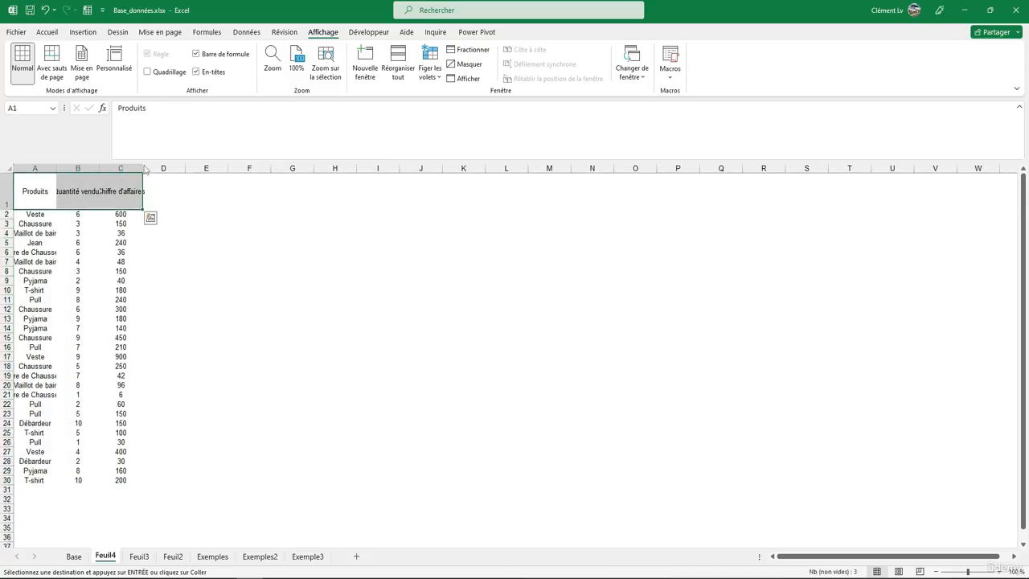
pyautogui.doubleClick(144, 169)
pyautogui.click(202, 223)
pyautogui.doubleClick(99, 170)
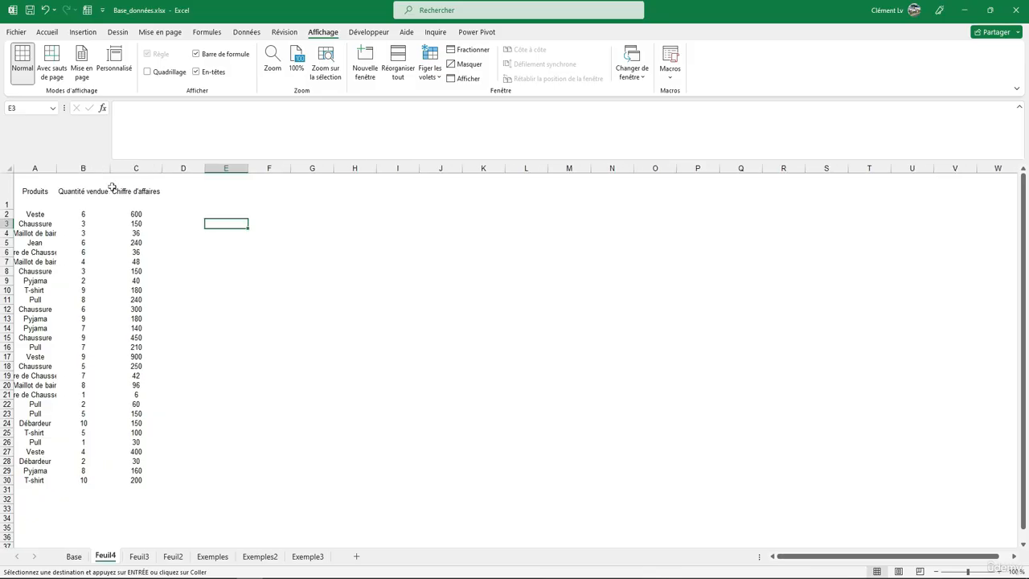
# Add borders around each of the header cells A1:C1.
pyautogui.moveTo(113, 187); pyautogui.dragTo(32, 191)
pyautogui.click(47, 32)
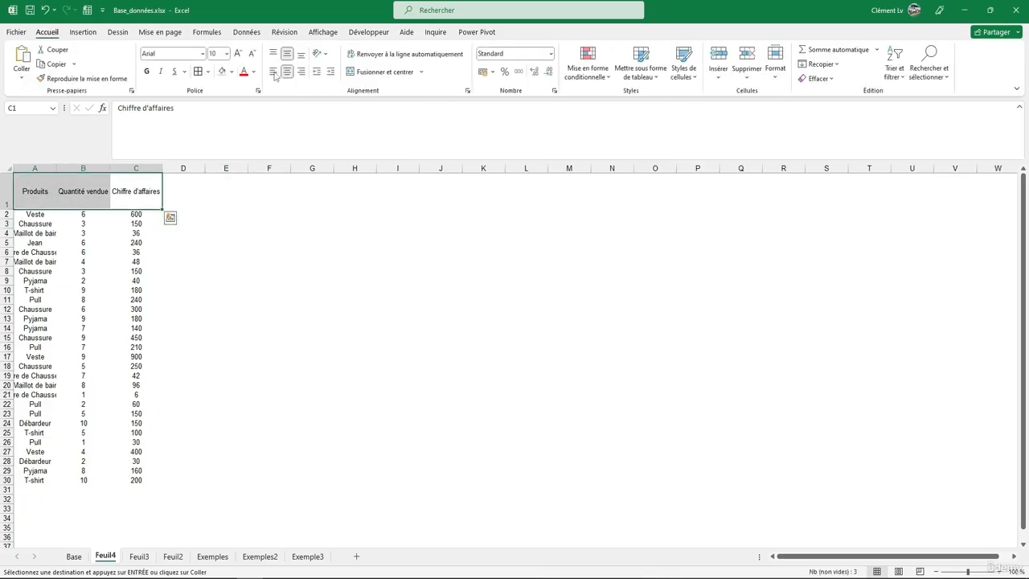
pyautogui.press('Escape')
pyautogui.click(226, 224)
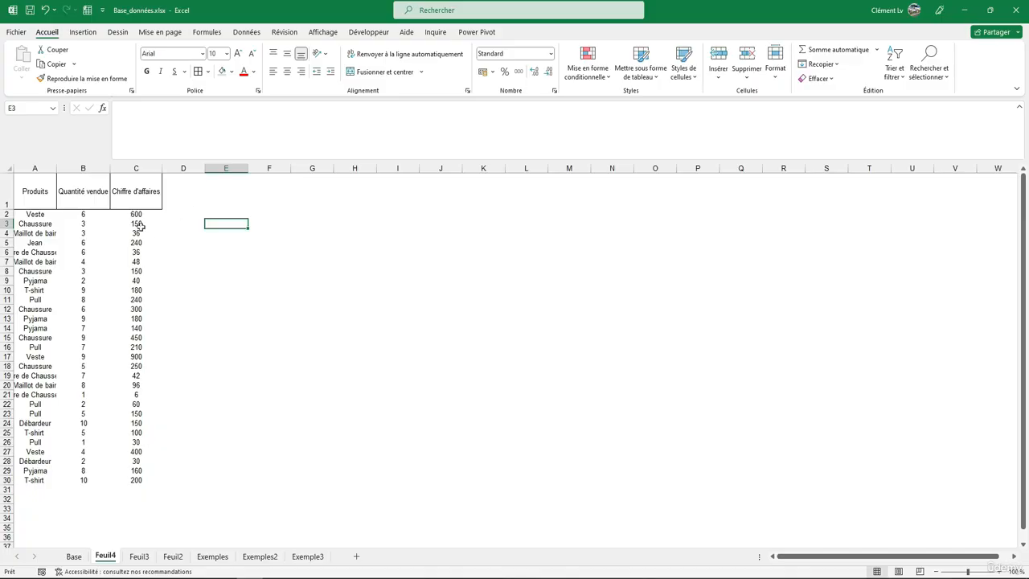
pyautogui.moveTo(142, 214); pyautogui.dragTo(144, 355)
pyautogui.moveTo(86, 215); pyautogui.dragTo(86, 326)
pyautogui.click(37, 227)
pyautogui.click(40, 214)
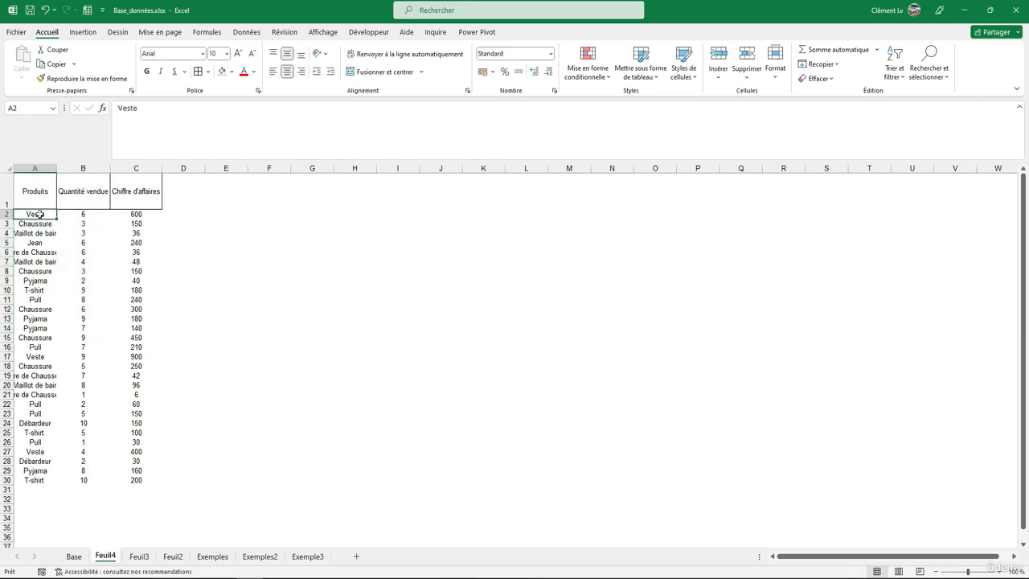
pyautogui.click(177, 218)
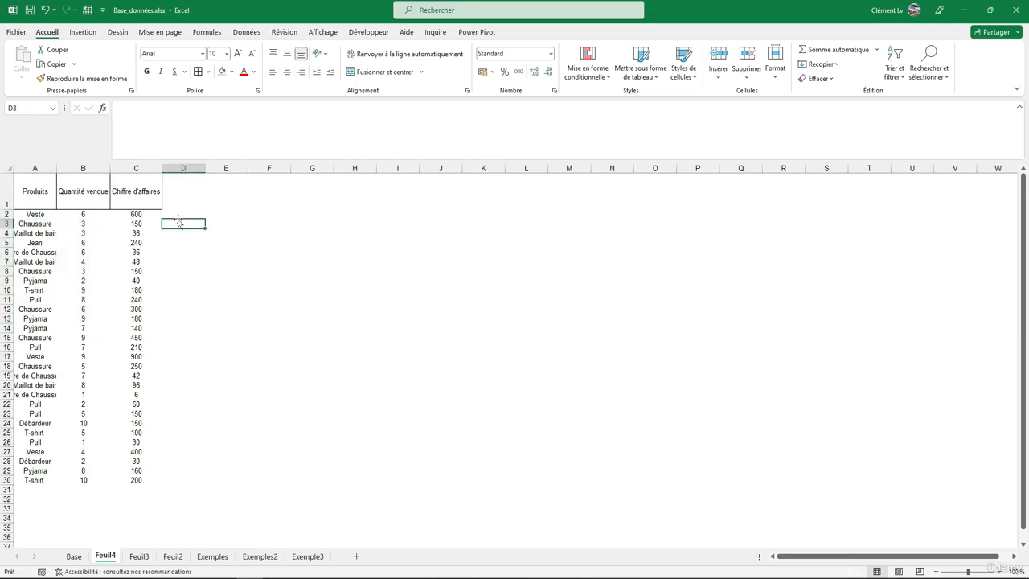
pyautogui.click(299, 238)
pyautogui.moveTo(327, 223); pyautogui.dragTo(426, 275)
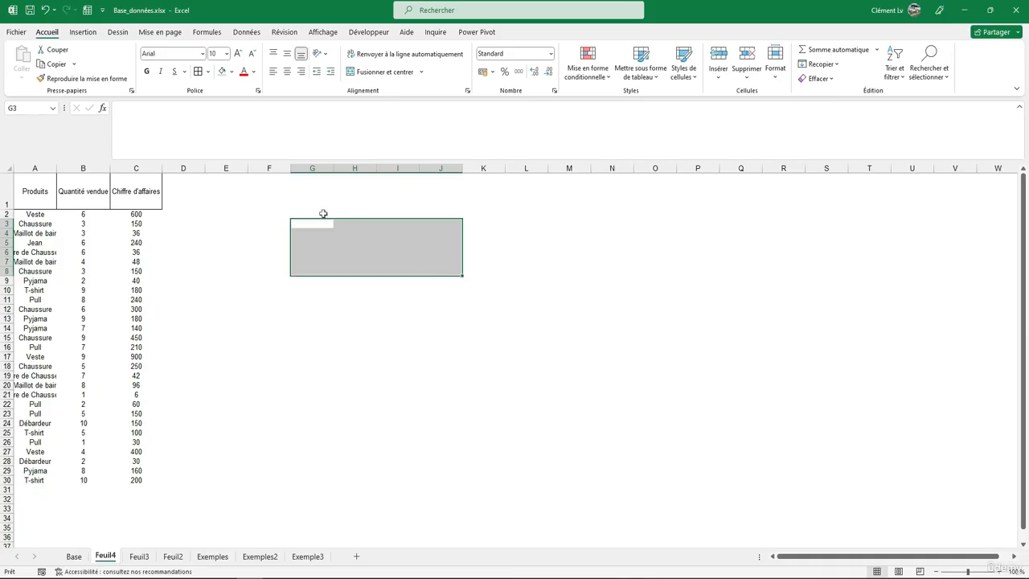
# Enter the criteria table headings Q in G2 and CA in H2.
pyautogui.click(323, 213)
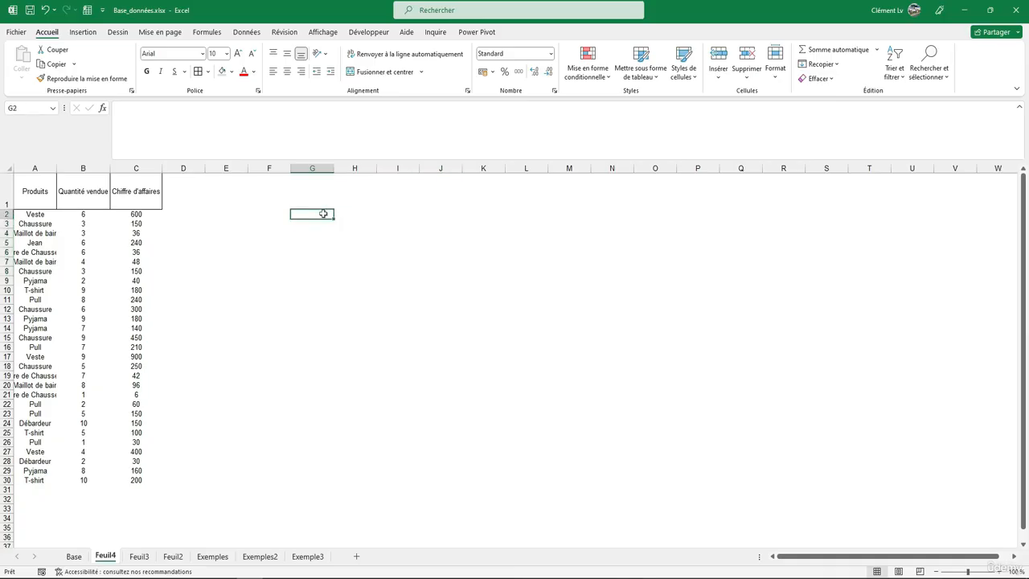
pyautogui.write('Q')
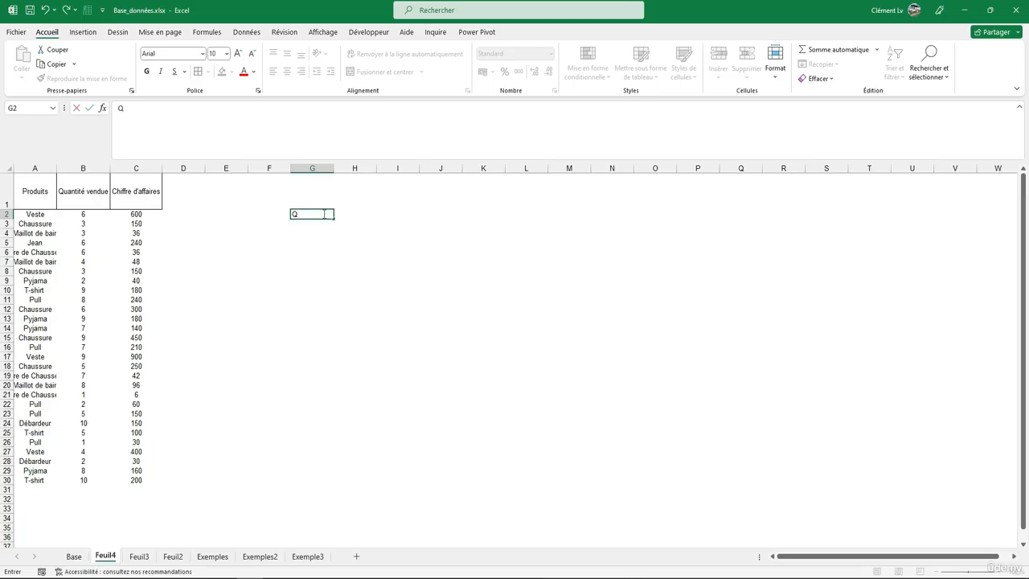
pyautogui.press('Tab')
pyautogui.write('CA')
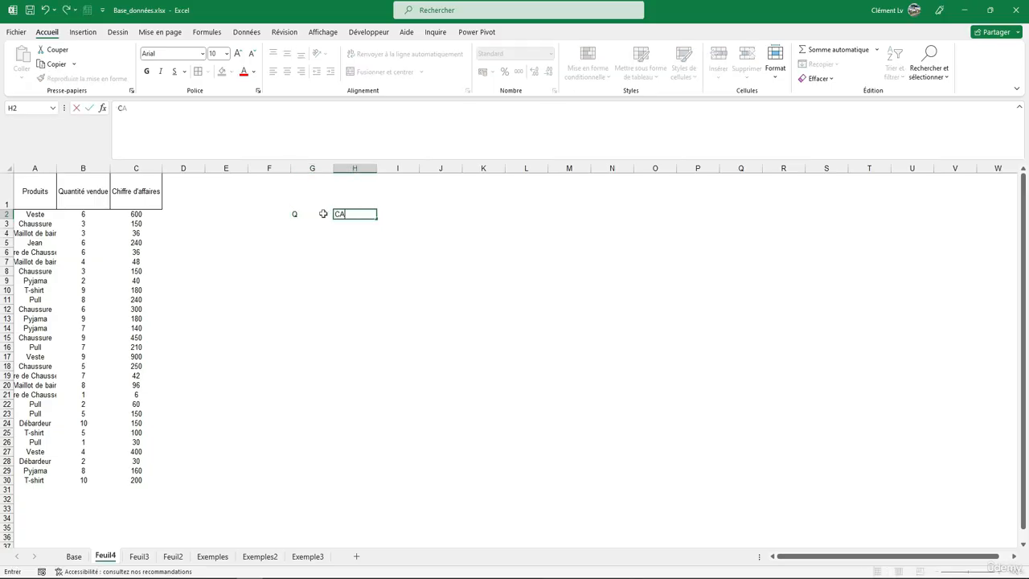
pyautogui.press('Return')
# Centre the Q and CA headings horizontally and vertically in their cells.
pyautogui.moveTo(323, 213); pyautogui.dragTo(355, 214)
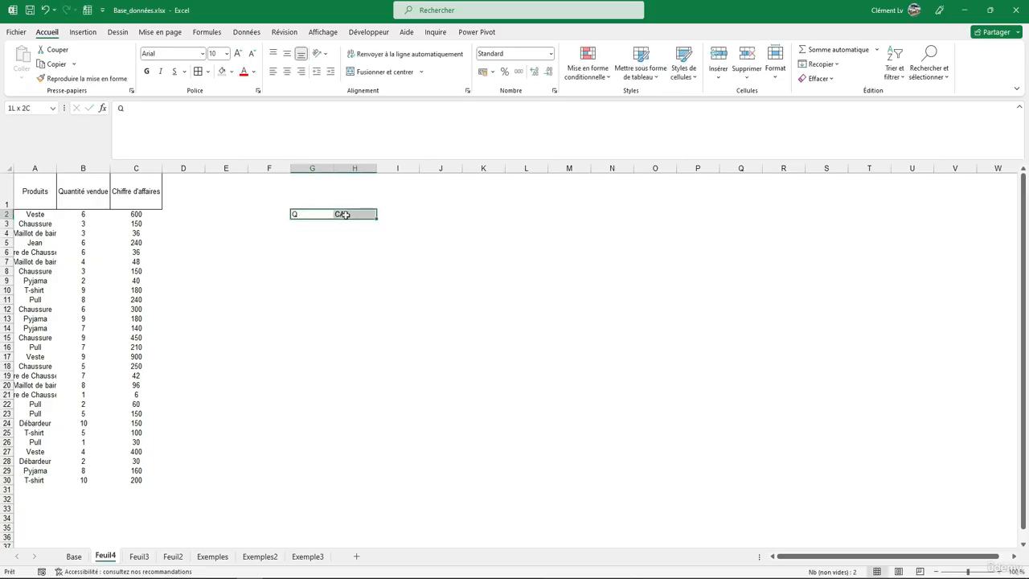
pyautogui.click(287, 72)
pyautogui.click(286, 53)
pyautogui.click(325, 231)
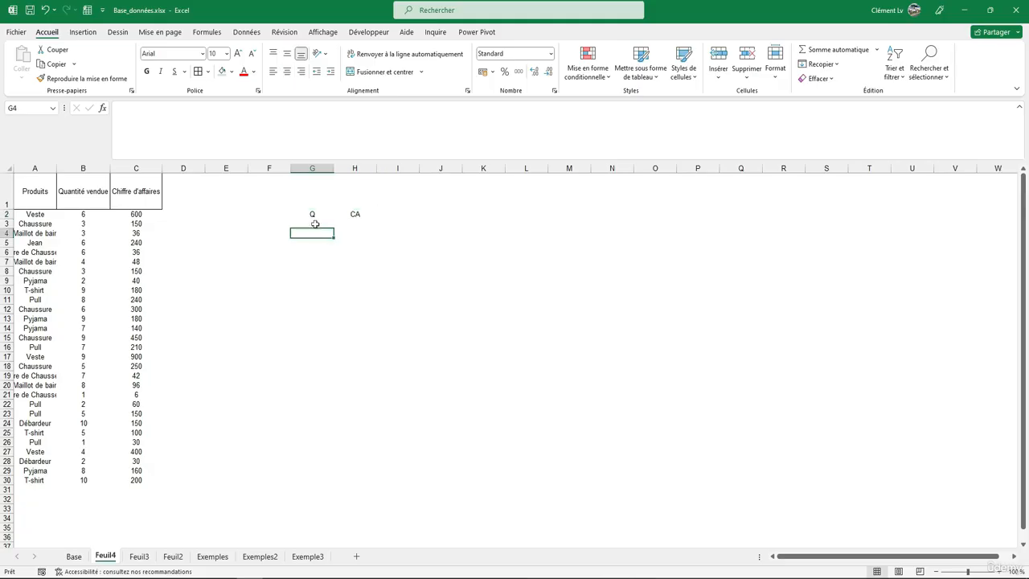
# Enter the quantity criteria ">10" in G3 and "entre 5 et 10" in G4.
pyautogui.click(314, 223)
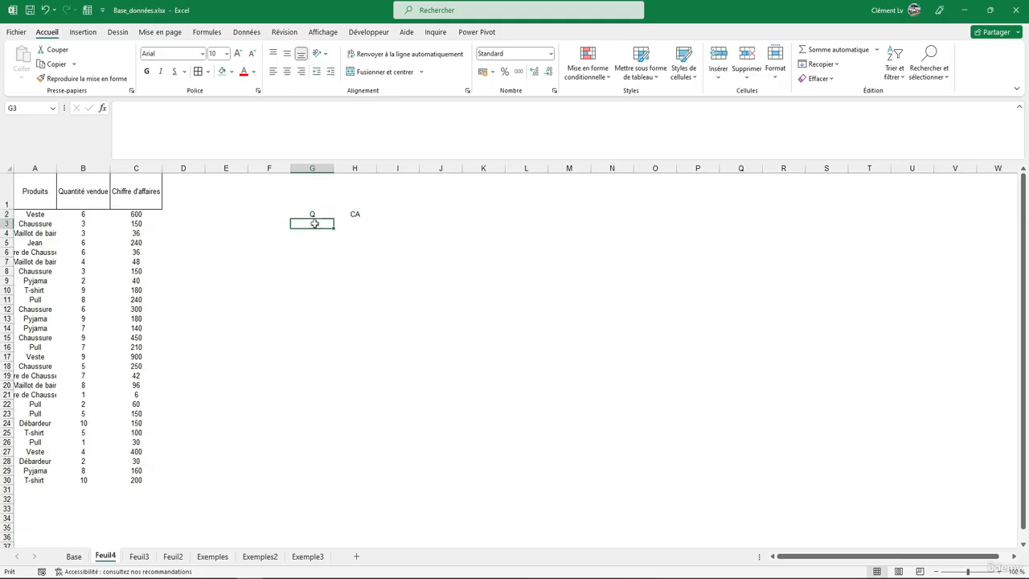
pyautogui.write('>10')
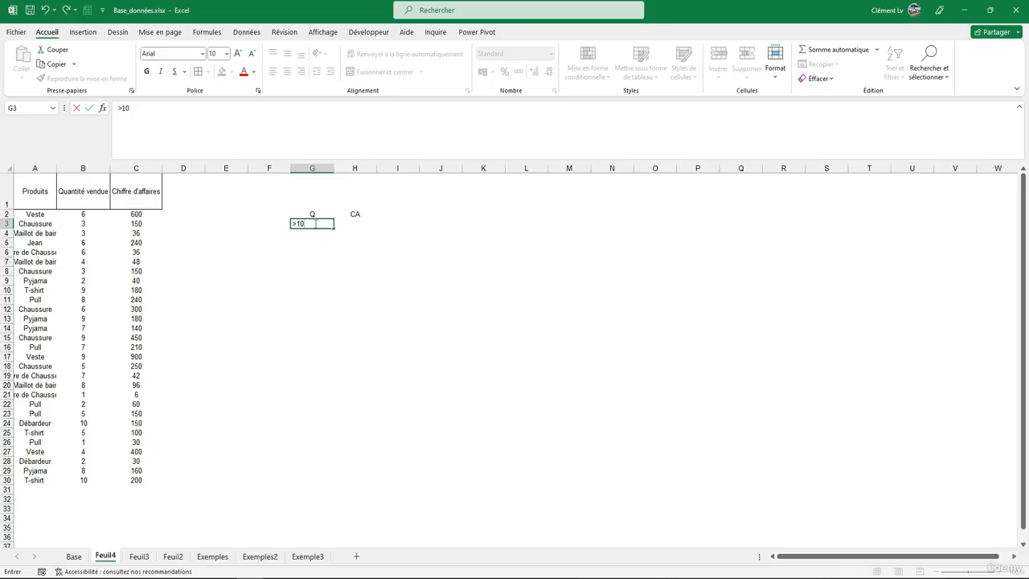
pyautogui.press('Return')
pyautogui.click(213, 138)
pyautogui.write('ent')
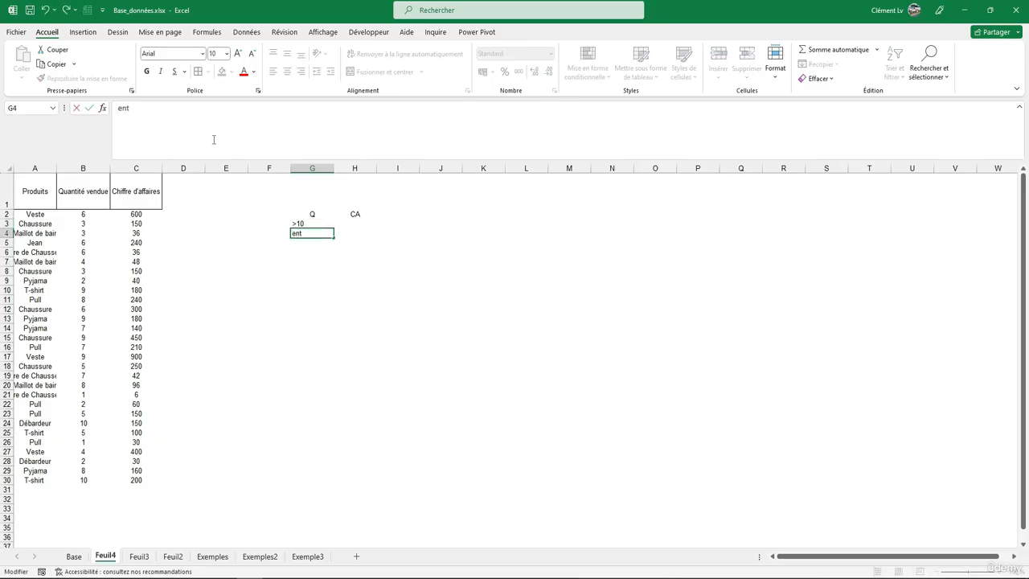
pyautogui.write('re 5 et 10')
pyautogui.press('Return')
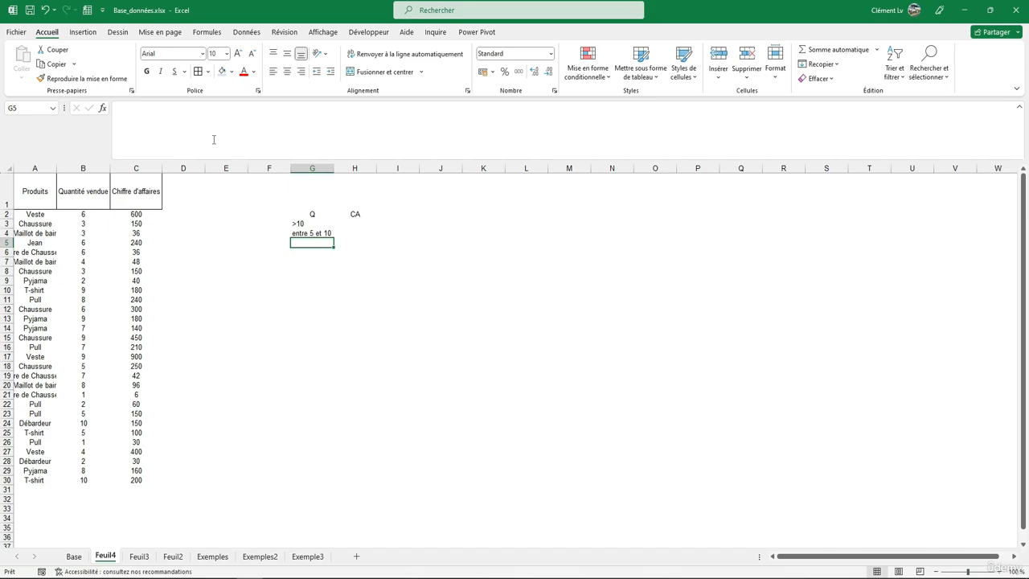
# Add the quantity criteria "entre 1 et 4" in G5 and "<1" in G6.
pyautogui.write('e')
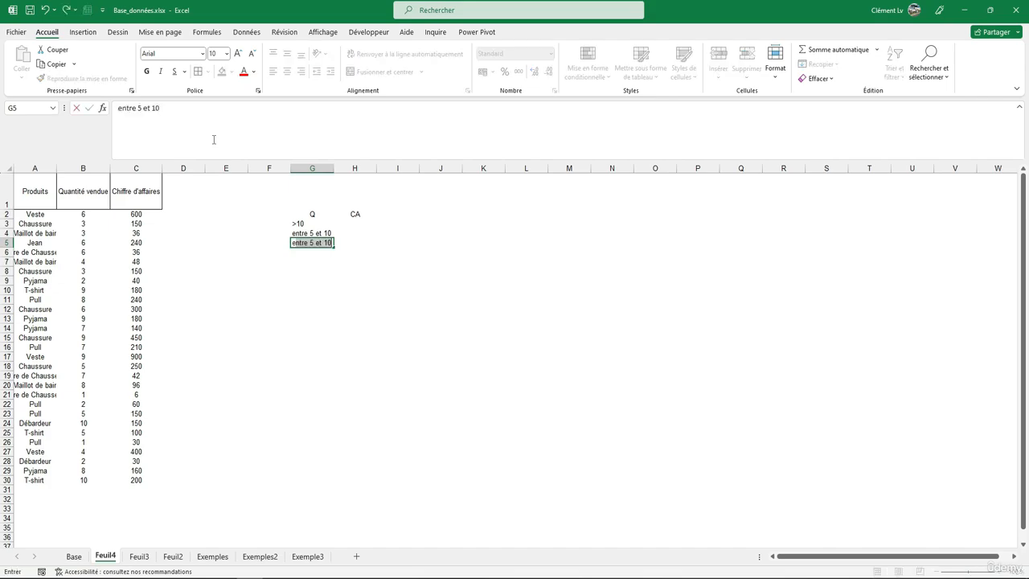
pyautogui.write('nr')
pyautogui.write('tre 1 et 4')
pyautogui.press('Return')
pyautogui.write('>')
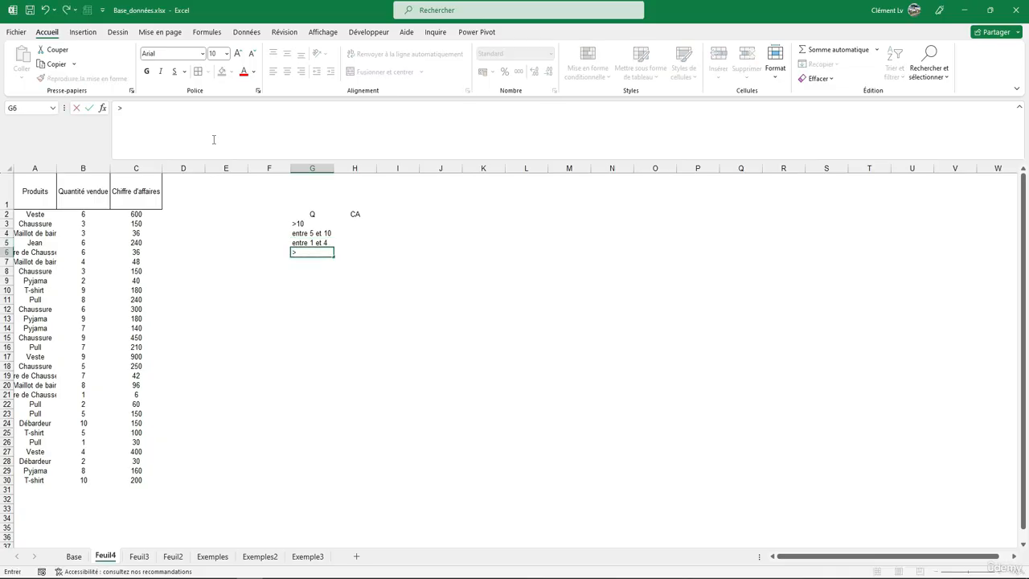
pyautogui.write('1')
pyautogui.press('Return')
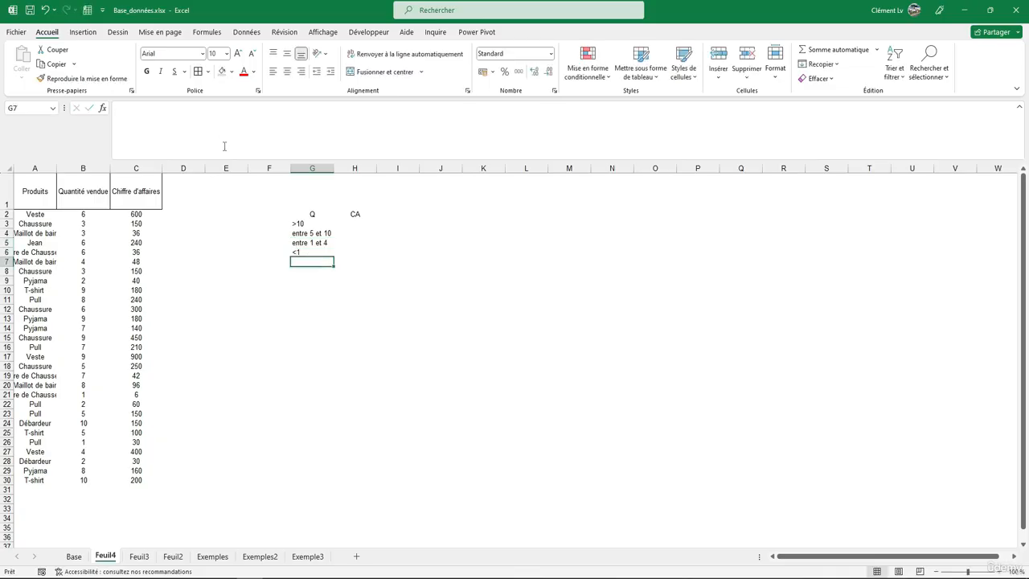
# Enter the revenue criteria ">500" in H3 and "entre 200 et 500" in H4.
pyautogui.click(352, 223)
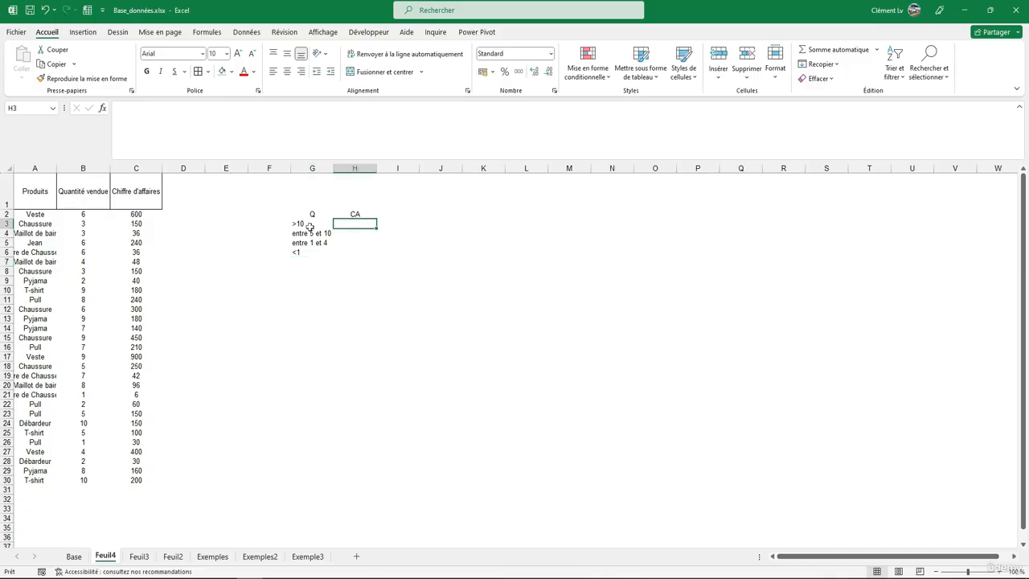
pyautogui.write('>500')
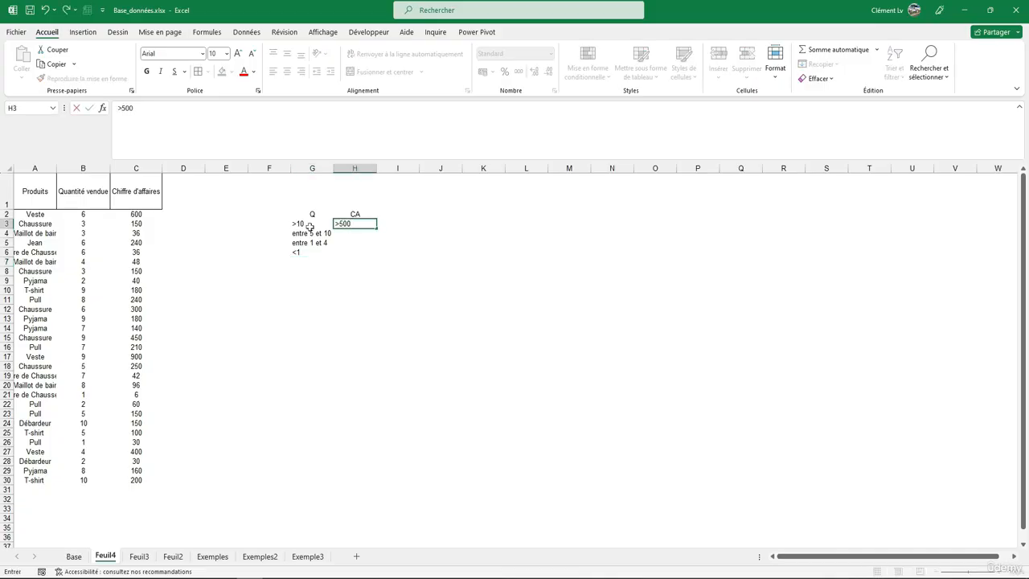
pyautogui.press('Return')
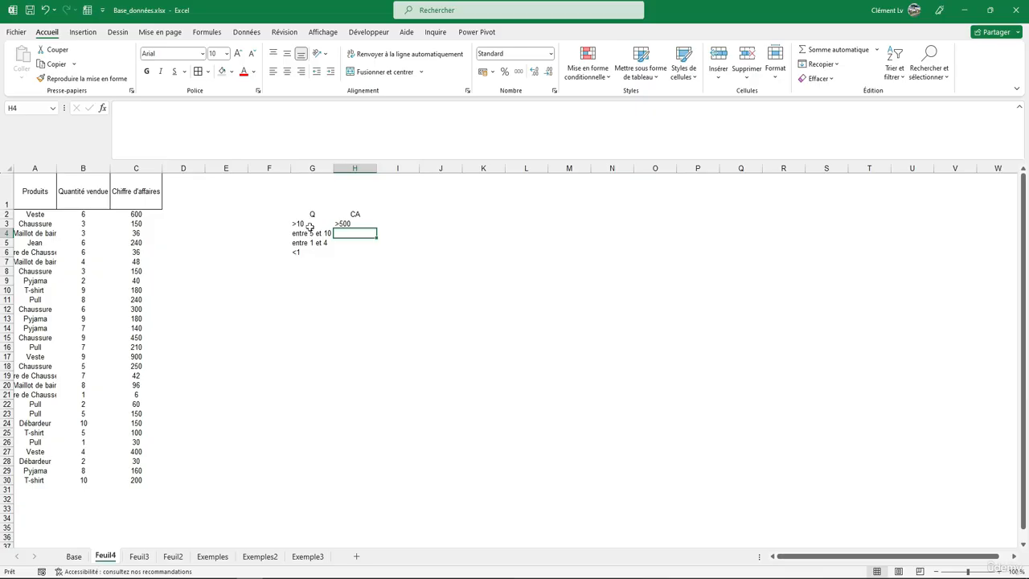
pyautogui.write('entre 200 et')
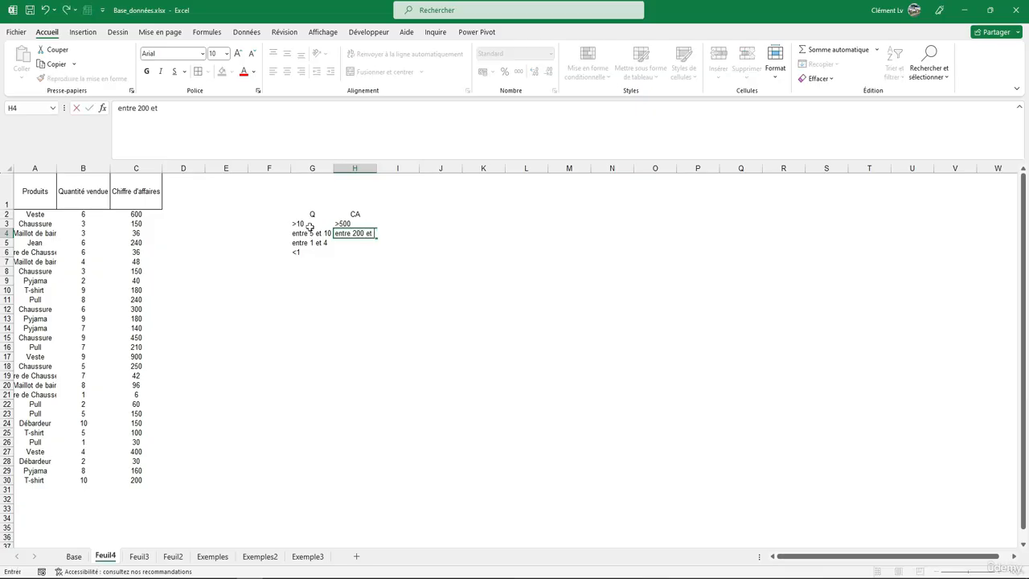
pyautogui.write(' 500')
pyautogui.press('Return')
# Add the revenue criteria "entre 50 et 100" in H5 and "<50" in H6.
pyautogui.write('entre ')
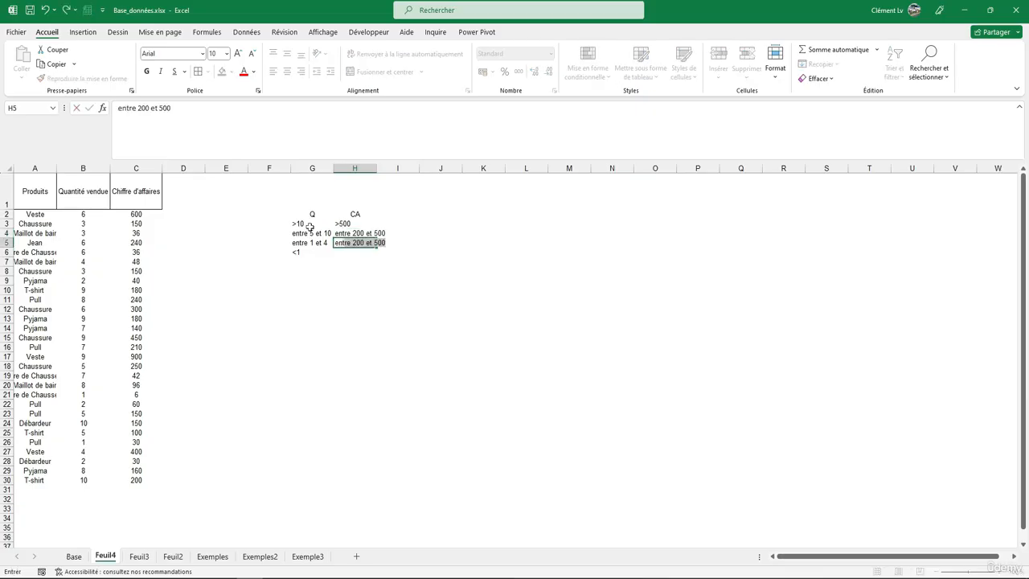
pyautogui.write('50 et 100')
pyautogui.press('Return')
pyautogui.write('<1')
pyautogui.press('BackSpace')
pyautogui.write('50')
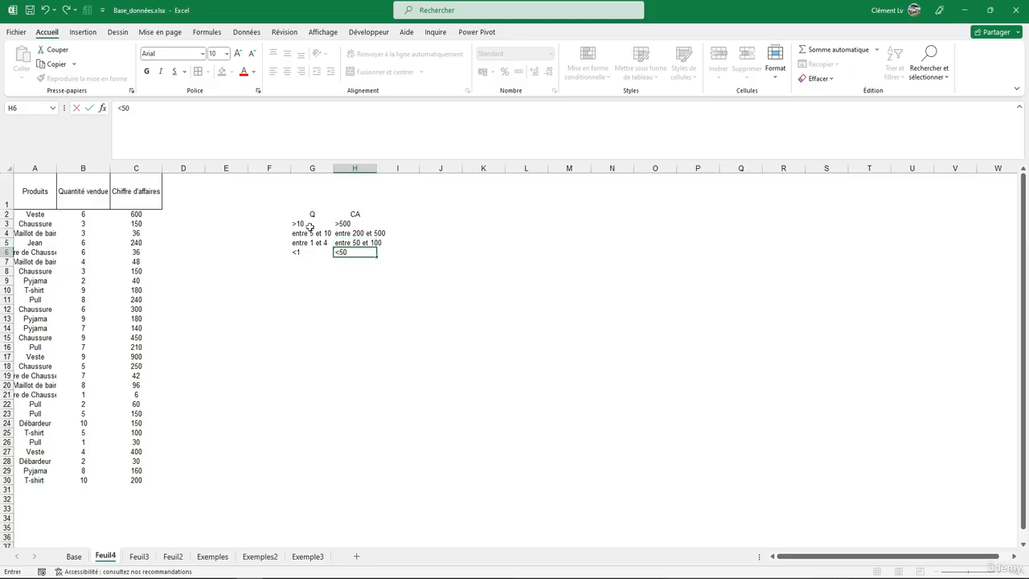
pyautogui.press('Return')
# Widen columns H and G so the criteria texts fit inside their cells.
pyautogui.press('Up')
pyautogui.press('Up')
pyautogui.press('Up')
pyautogui.press('Up')
pyautogui.press('Right')
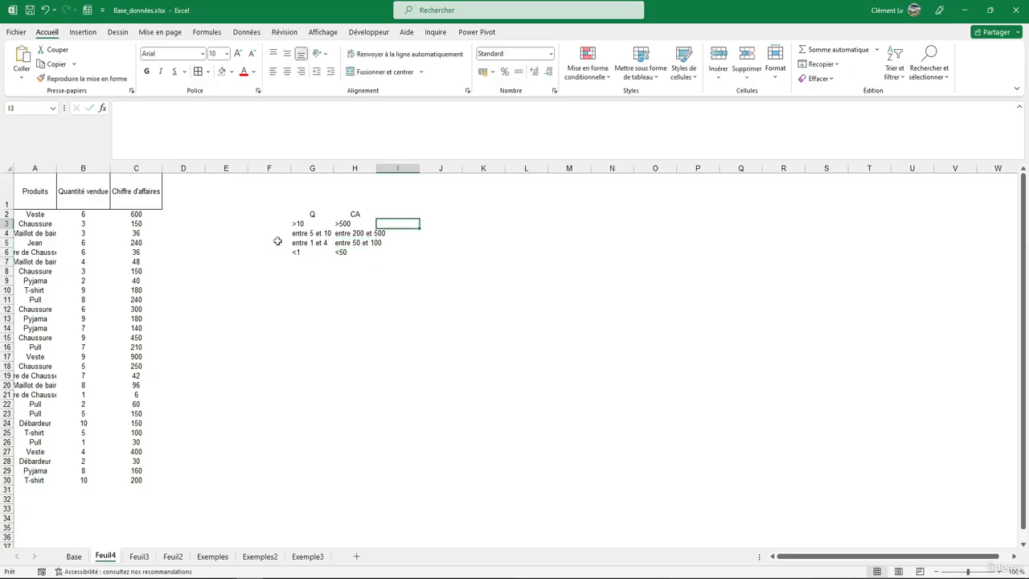
pyautogui.moveTo(376, 168); pyautogui.dragTo(397, 169)
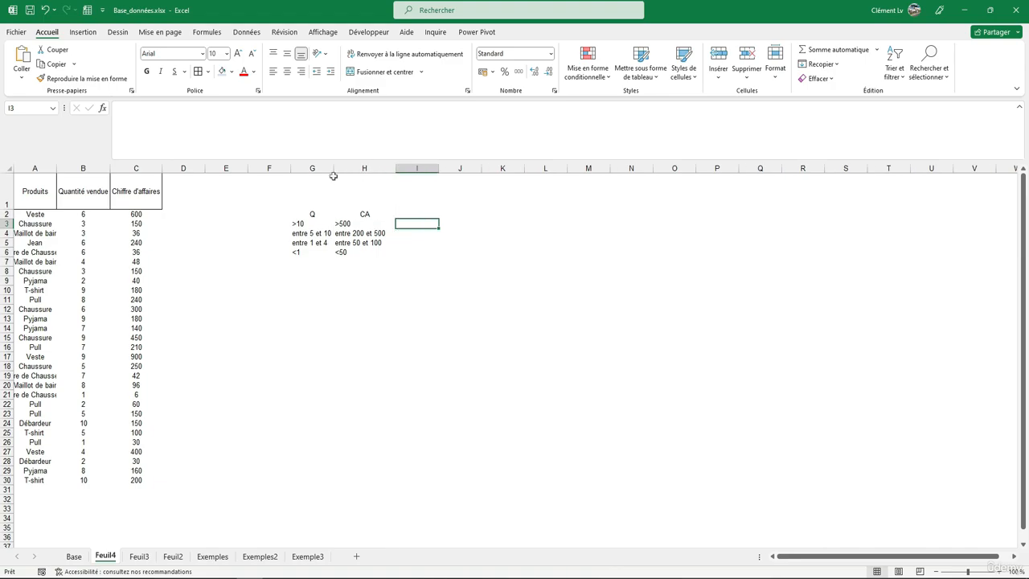
pyautogui.moveTo(334, 169); pyautogui.dragTo(348, 168)
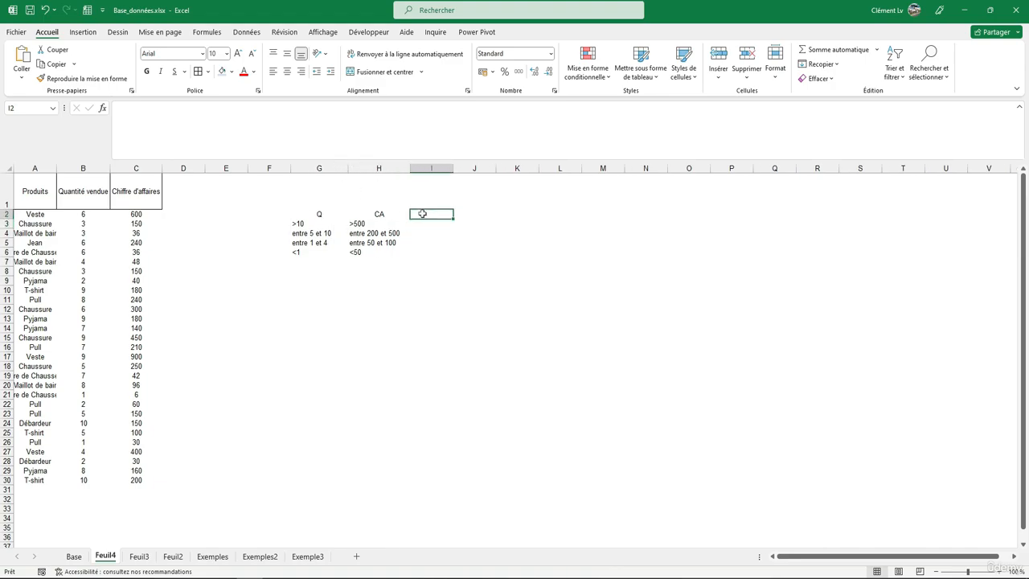
# Add the header "Performance" in I2 and the rating "excellent" in I3 beside the criteria table.
pyautogui.moveTo(358, 223); pyautogui.dragTo(306, 251)
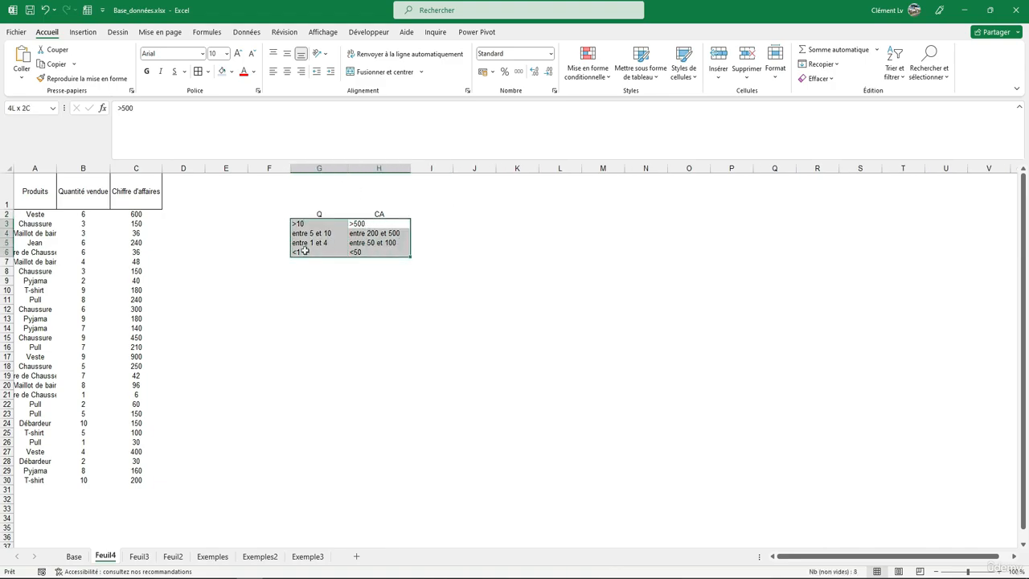
pyautogui.click(446, 214)
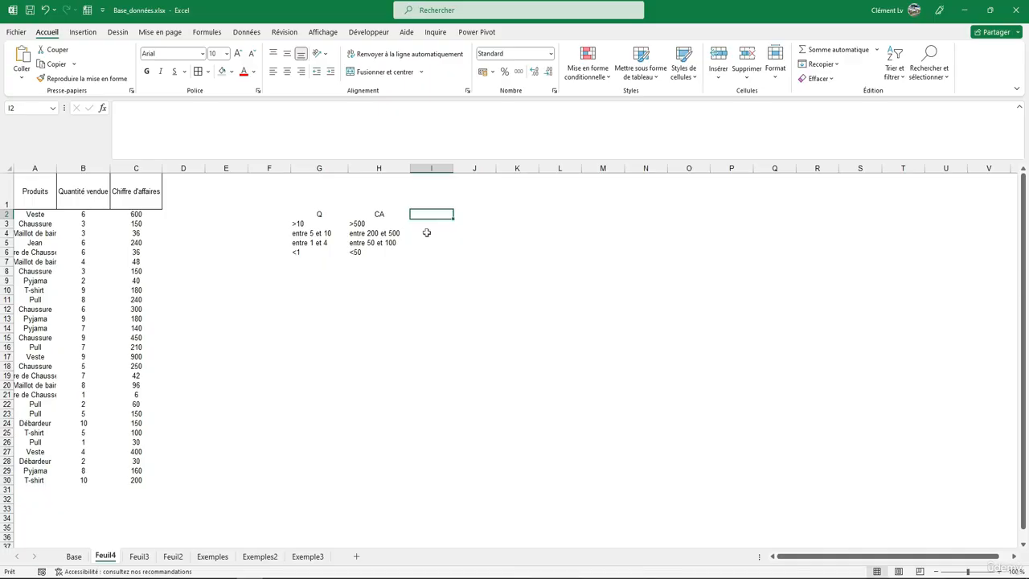
pyautogui.write('Performance')
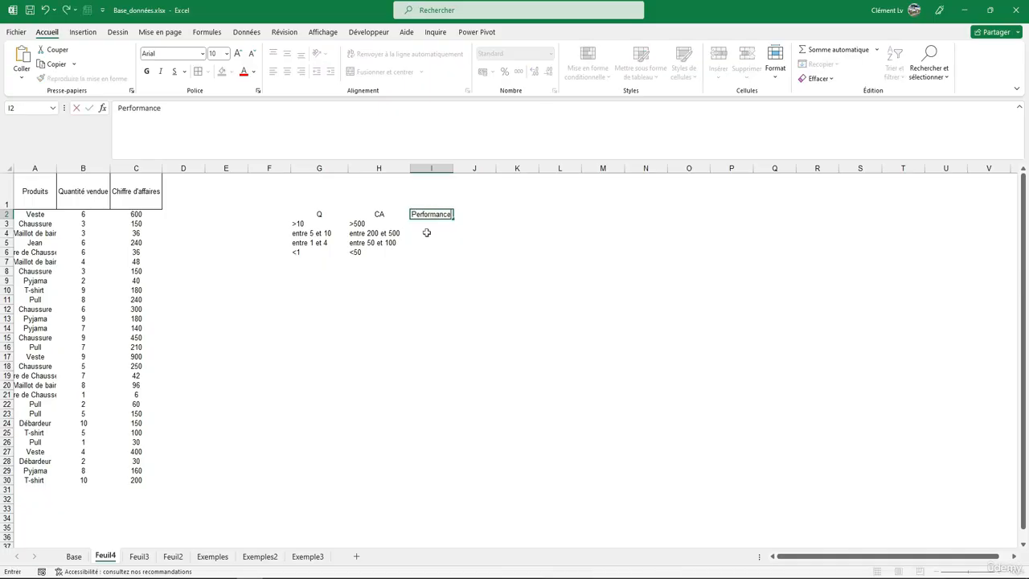
pyautogui.press('Return')
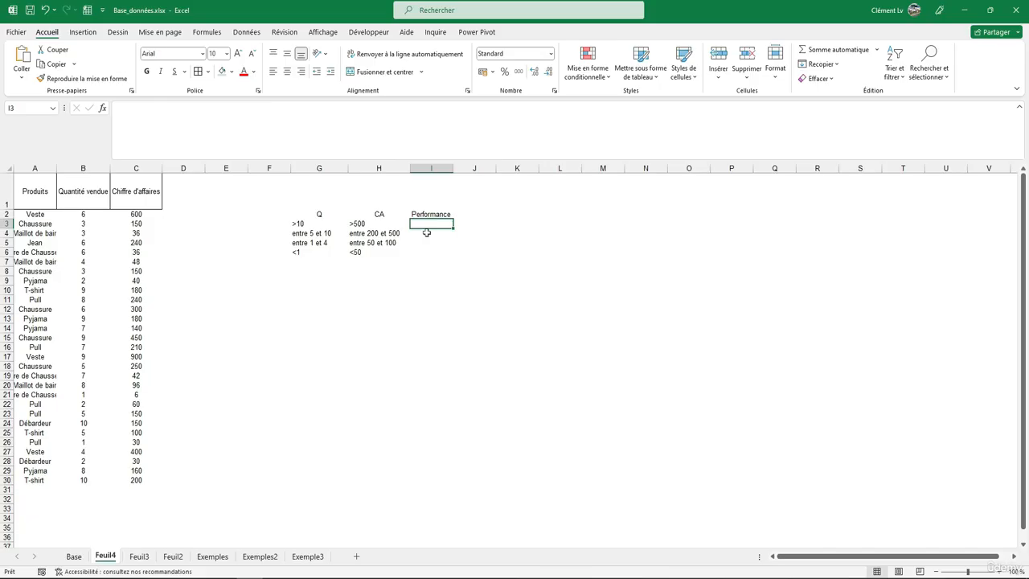
pyautogui.write('excellent')
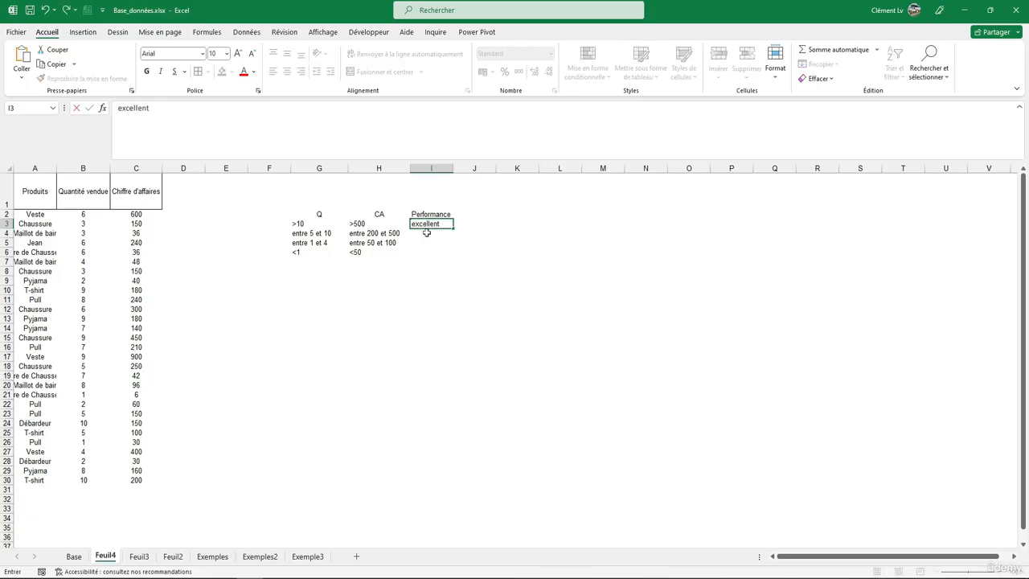
pyautogui.press('Return')
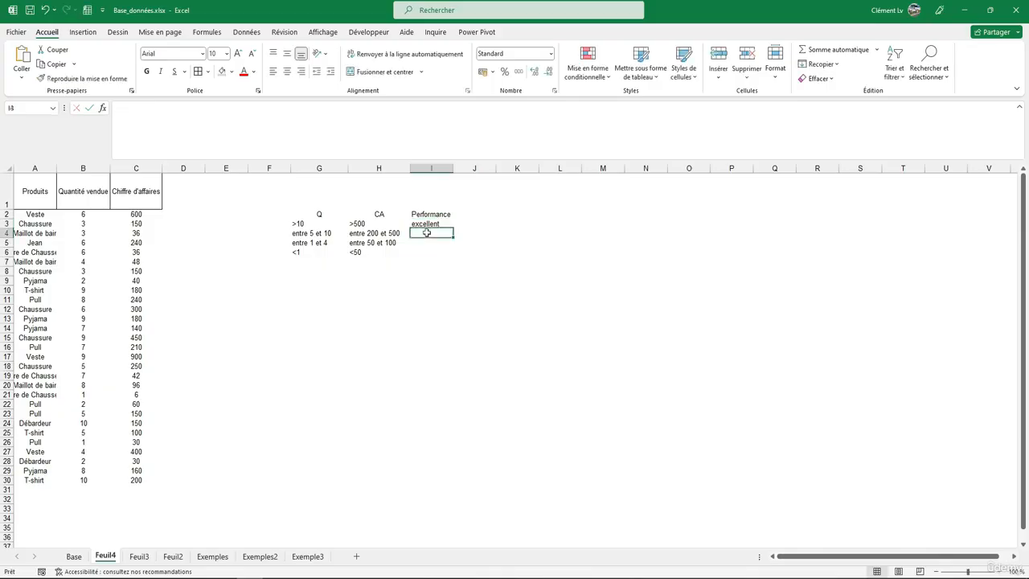
# Enter the ratings "bien" in I4, "a revoir" in I5 and "incorrect" in I6.
pyautogui.write('bien')
pyautogui.press('Return')
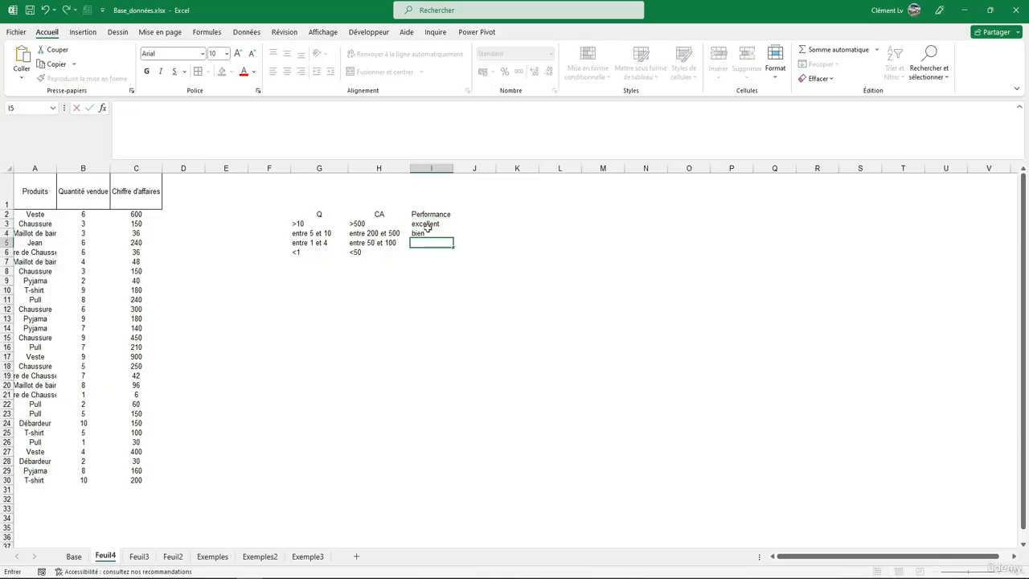
pyautogui.write('a revoir')
pyautogui.press('Return')
pyautogui.write('in')
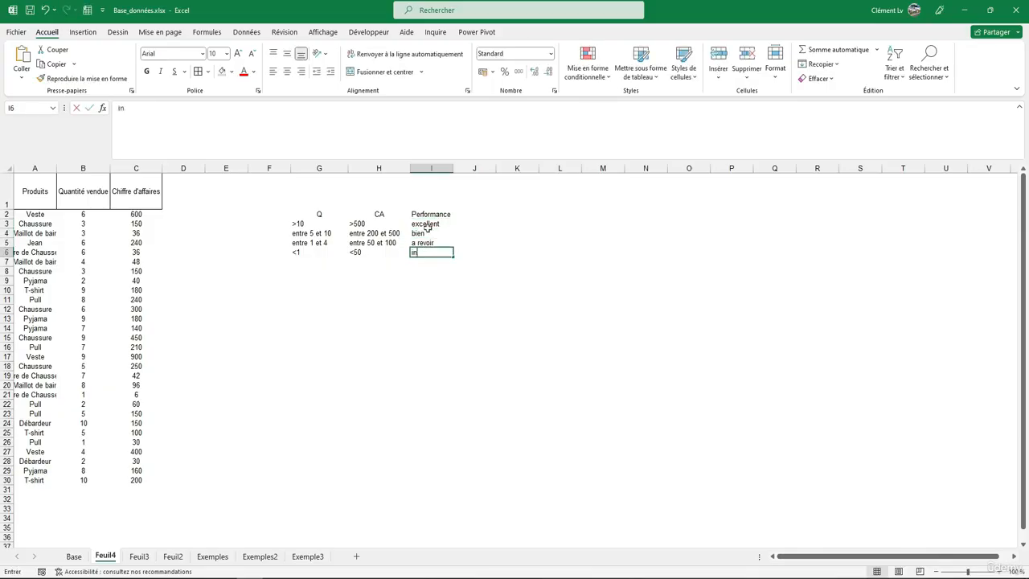
pyautogui.write('correct')
pyautogui.press('Return')
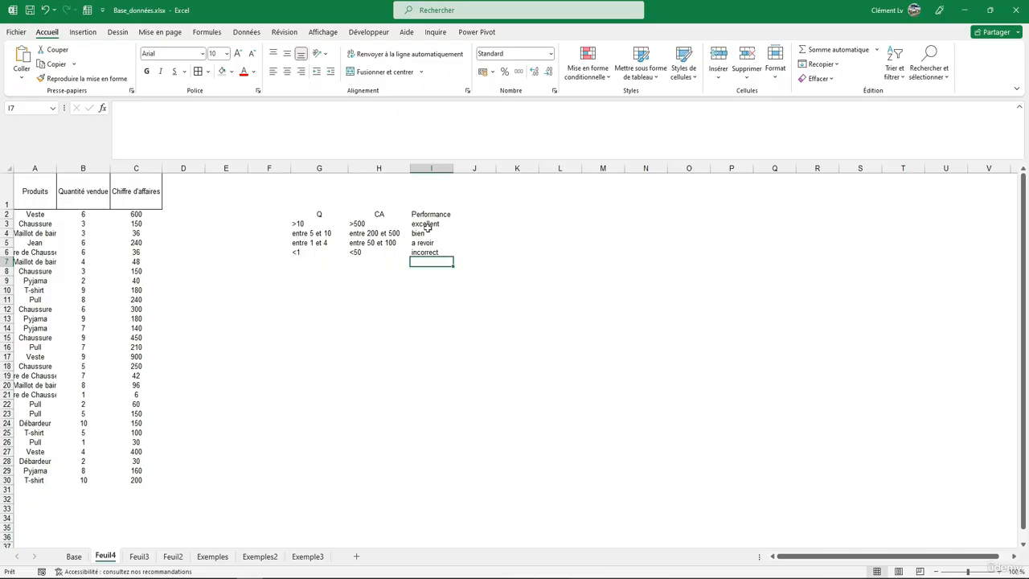
pyautogui.moveTo(421, 222); pyautogui.dragTo(293, 253)
pyautogui.click(291, 298)
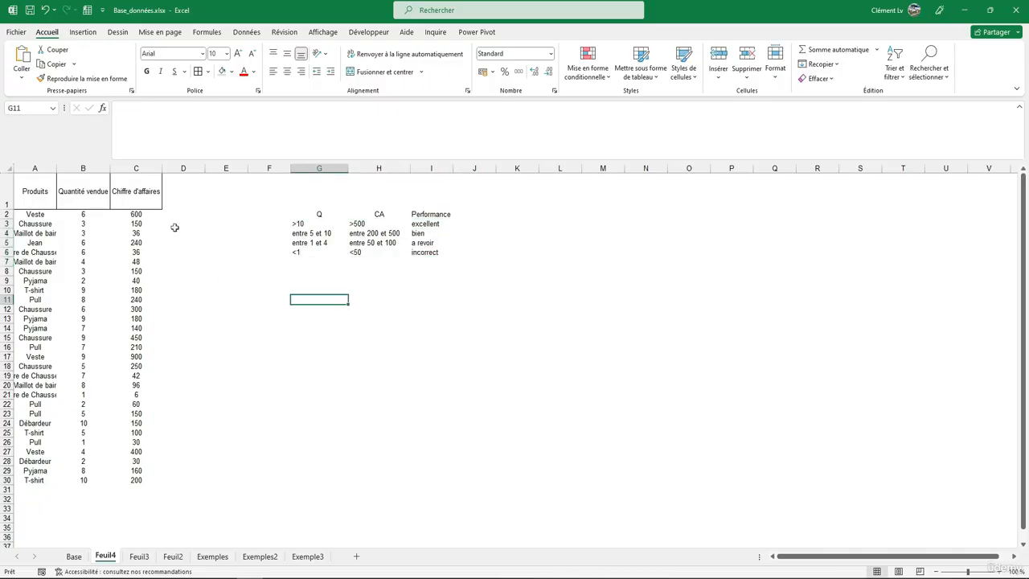
# Widen the empty column D beside the Chiffre d'affaires column.
pyautogui.moveTo(183, 211); pyautogui.dragTo(190, 227)
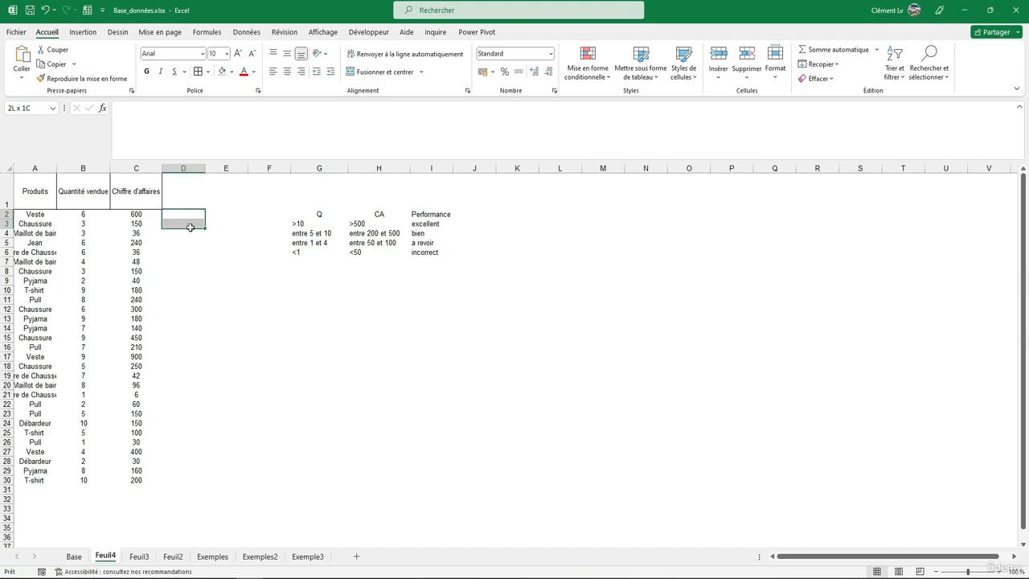
pyautogui.click(176, 270)
pyautogui.click(182, 216)
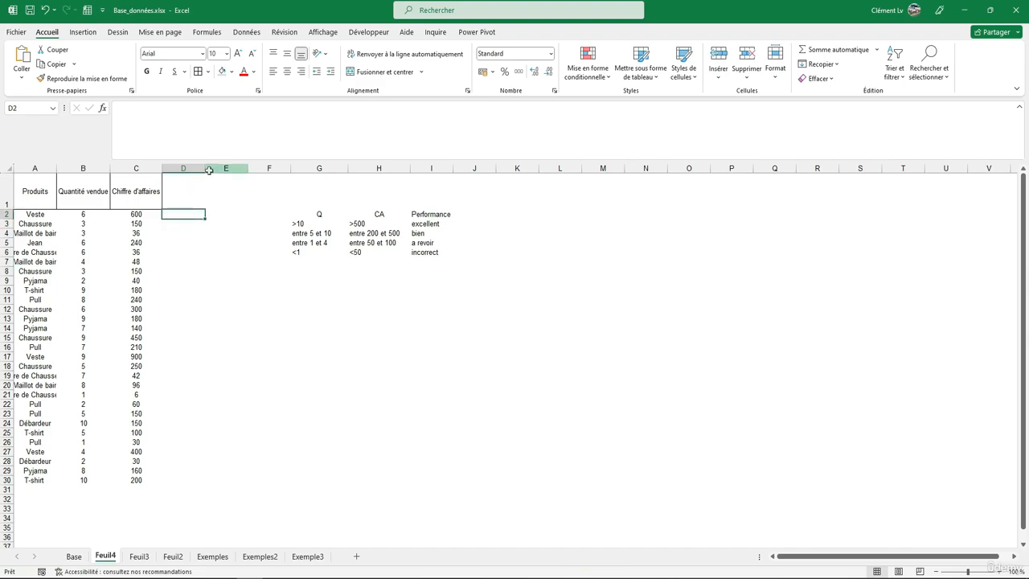
pyautogui.moveTo(208, 170); pyautogui.dragTo(224, 170)
# Copy the "Performance" header from I2 into D1 and centre it horizontally and vertically.
pyautogui.click(442, 214)
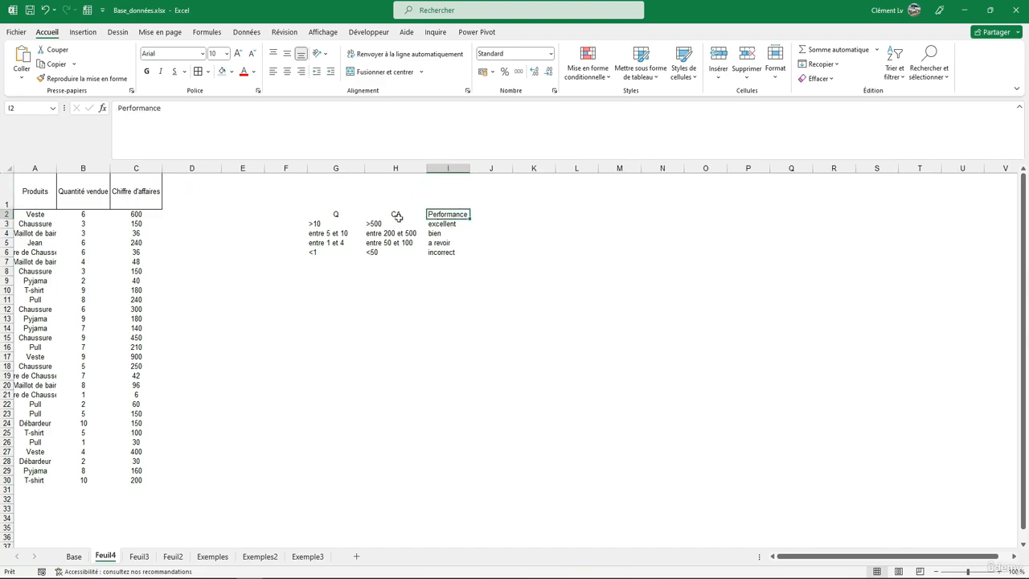
pyautogui.hotkey('ctrl', 'c')
pyautogui.click(202, 195)
pyautogui.hotkey('ctrl', 'v')
pyautogui.click(287, 72)
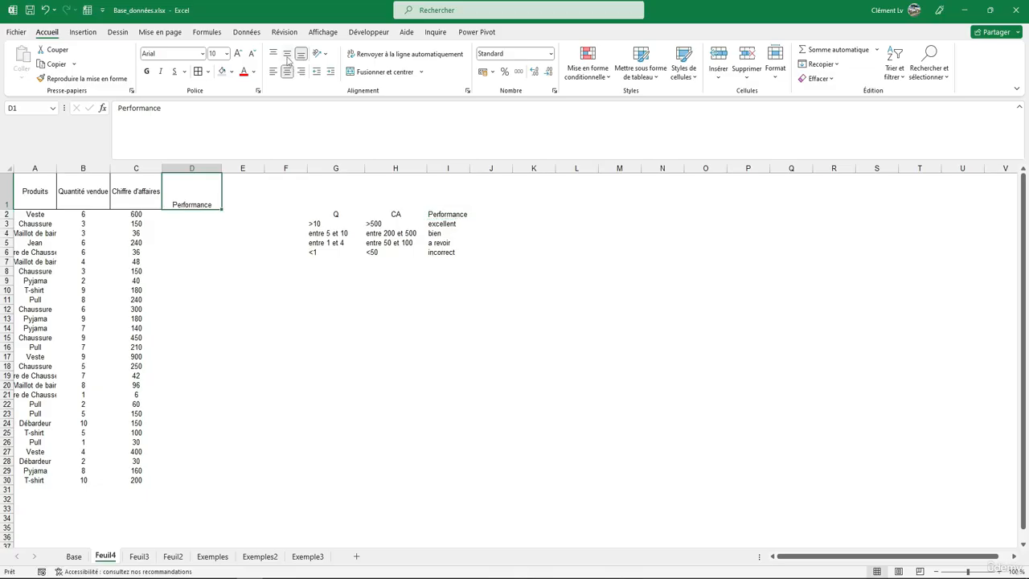
pyautogui.click(287, 54)
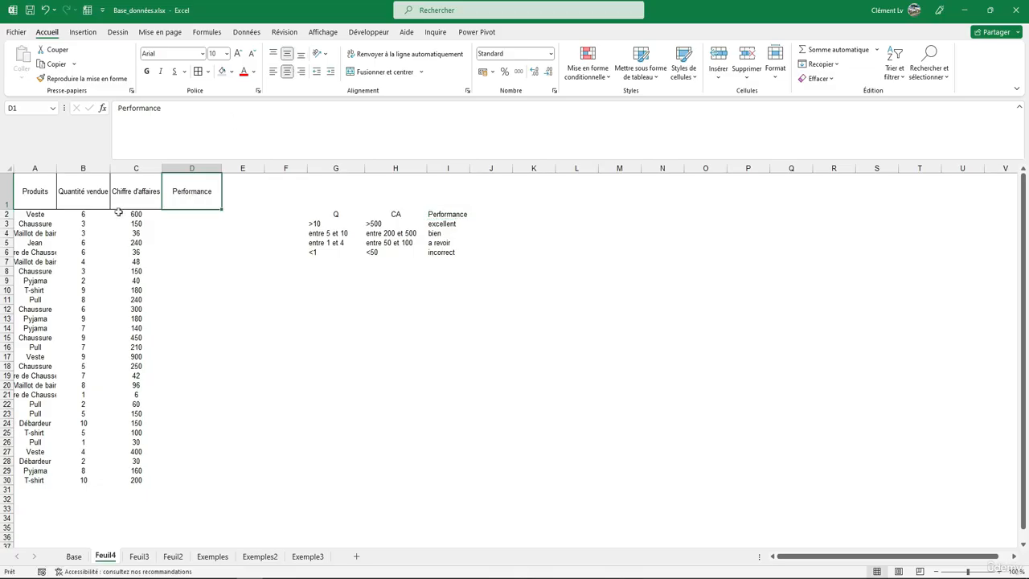
# Examine the quantity and revenue criteria that correspond to the "excellent" rating.
pyautogui.click(166, 243)
pyautogui.click(184, 202)
pyautogui.moveTo(334, 222); pyautogui.dragTo(401, 223)
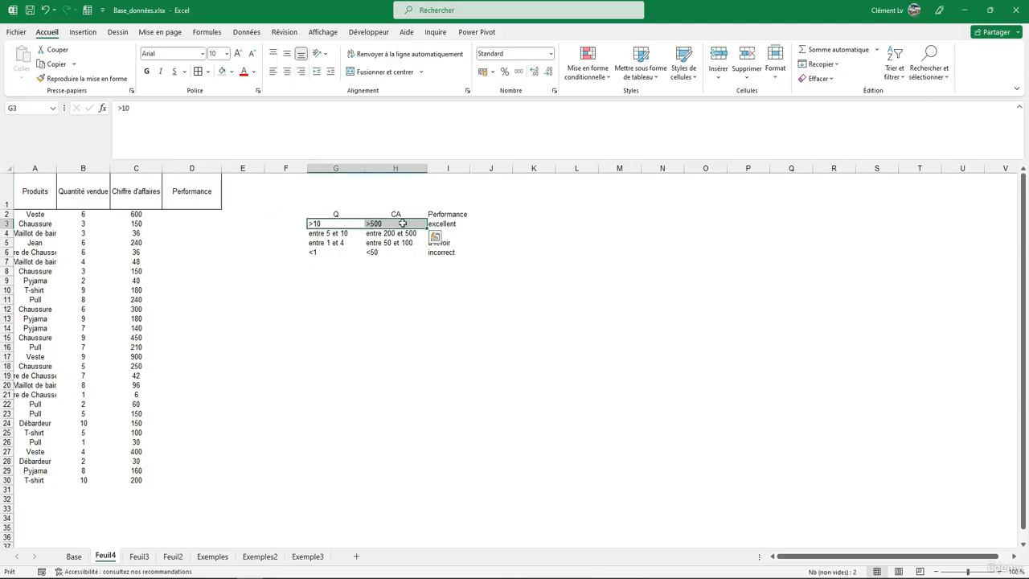
pyautogui.click(440, 228)
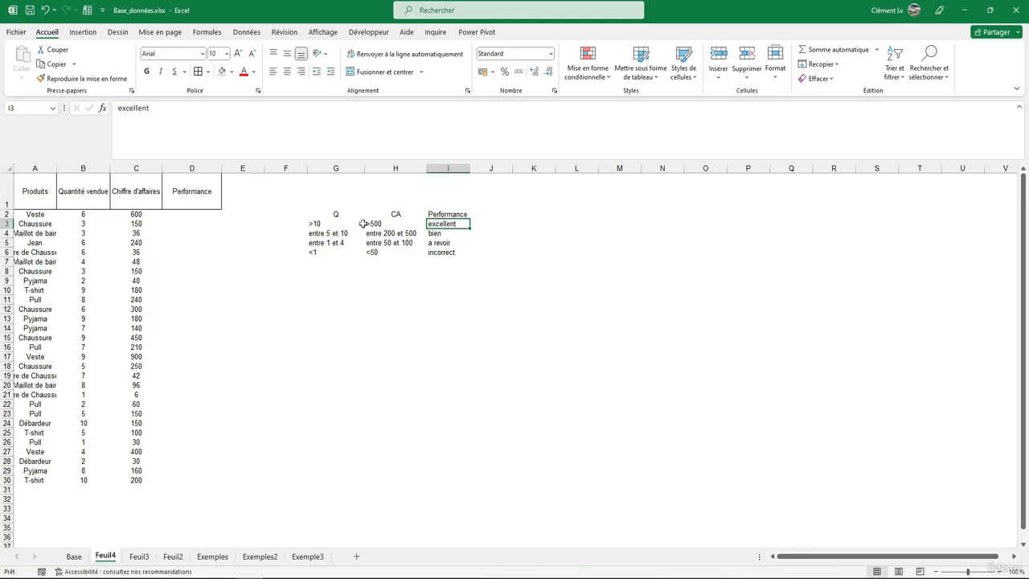
pyautogui.click(327, 225)
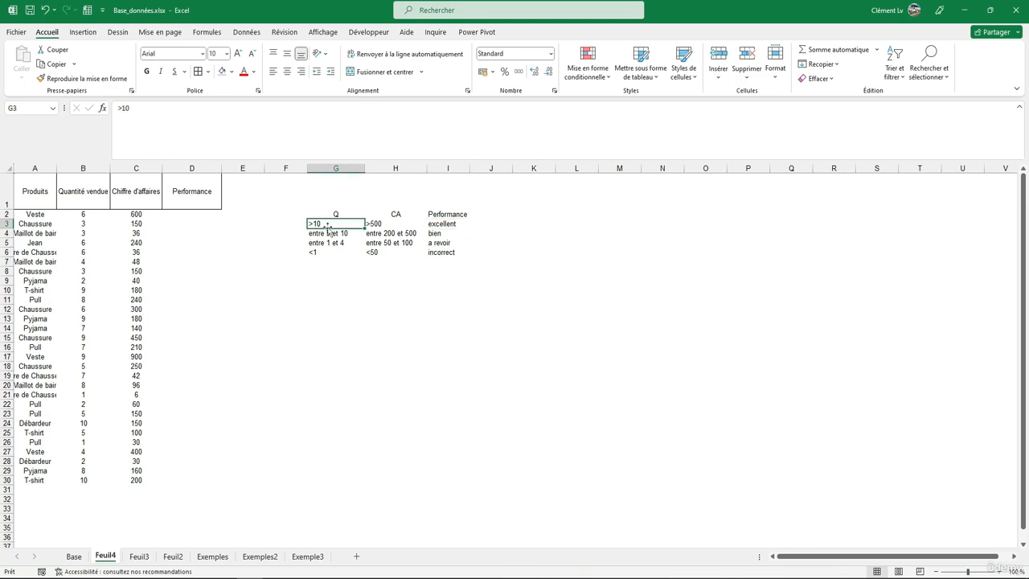
pyautogui.click(383, 225)
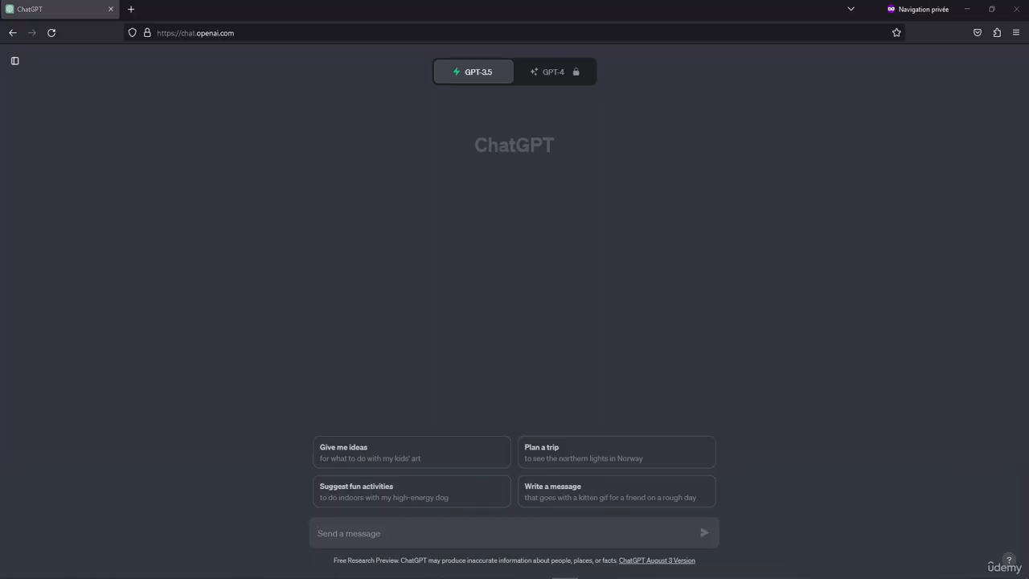
# Switch to ChatGPT and paste a prompt requesting a D2 formula that rates C2 and B2 as "excellent", "bien", "a revoir" or "incorrect".
pyautogui.hotkey('ctrl', 'v')
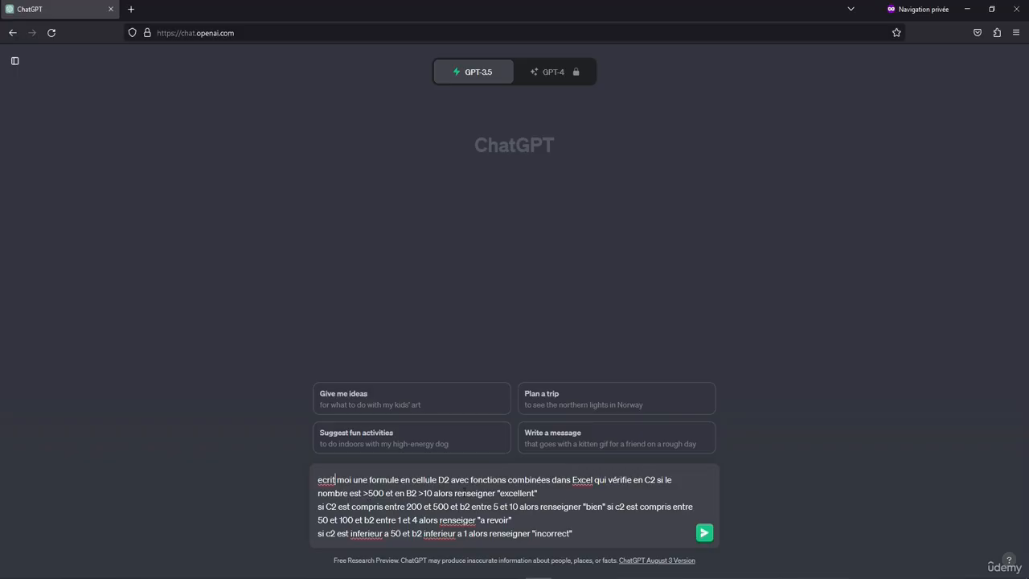
pyautogui.doubleClick(384, 492)
# Switch to the Excel workbook and check cells C2, D2, B2 and the criteria table against the prompt.
pyautogui.hotkey('alt', 'Tab')
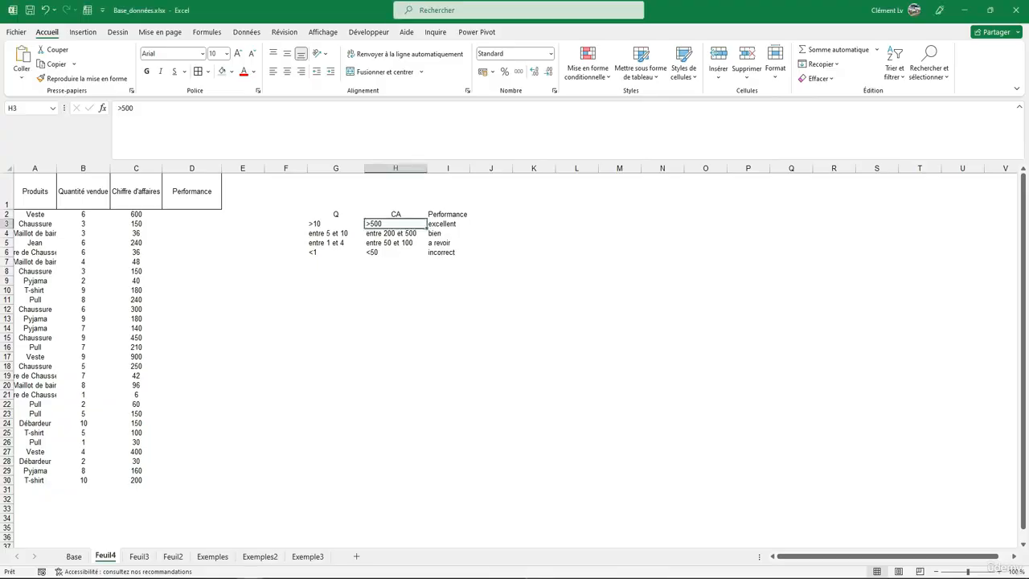
pyautogui.click(137, 215)
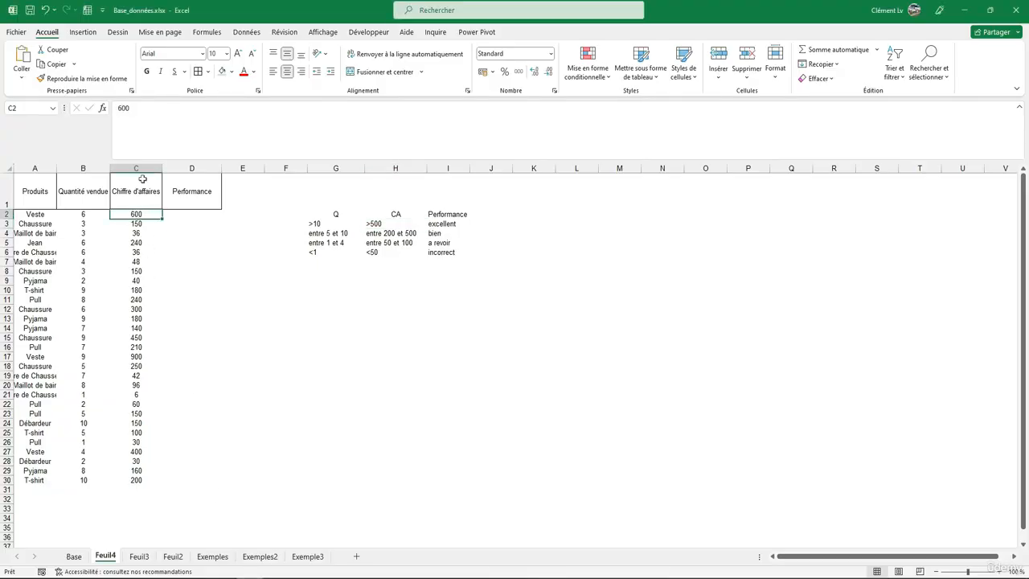
pyautogui.click(189, 213)
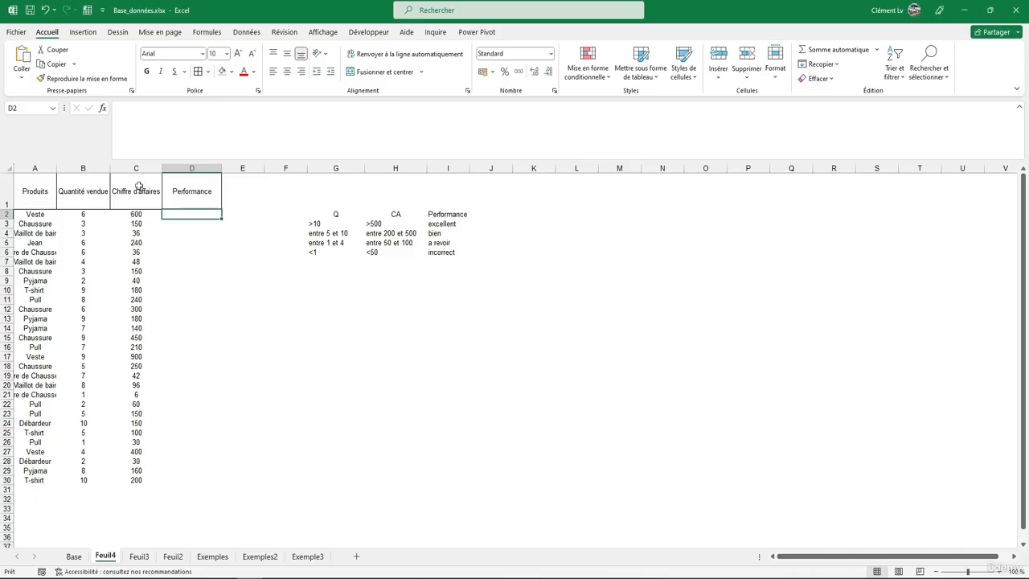
pyautogui.click(139, 214)
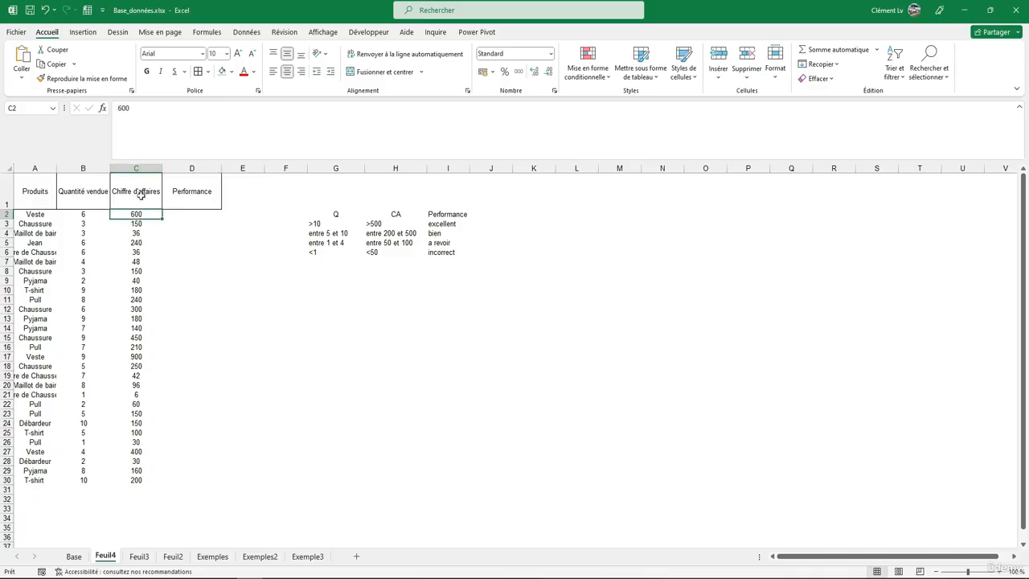
pyautogui.click(96, 213)
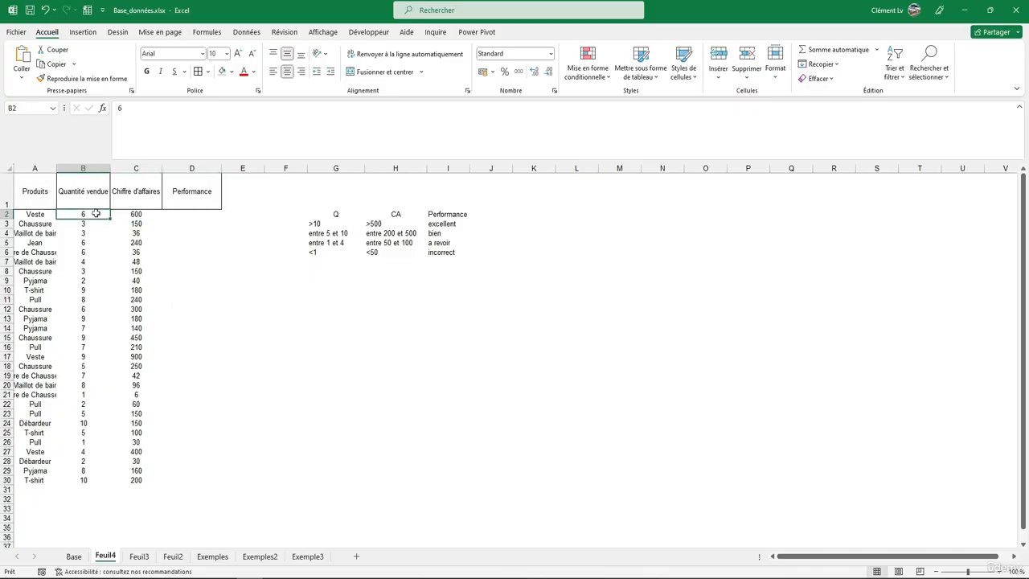
pyautogui.moveTo(317, 224); pyautogui.dragTo(435, 252)
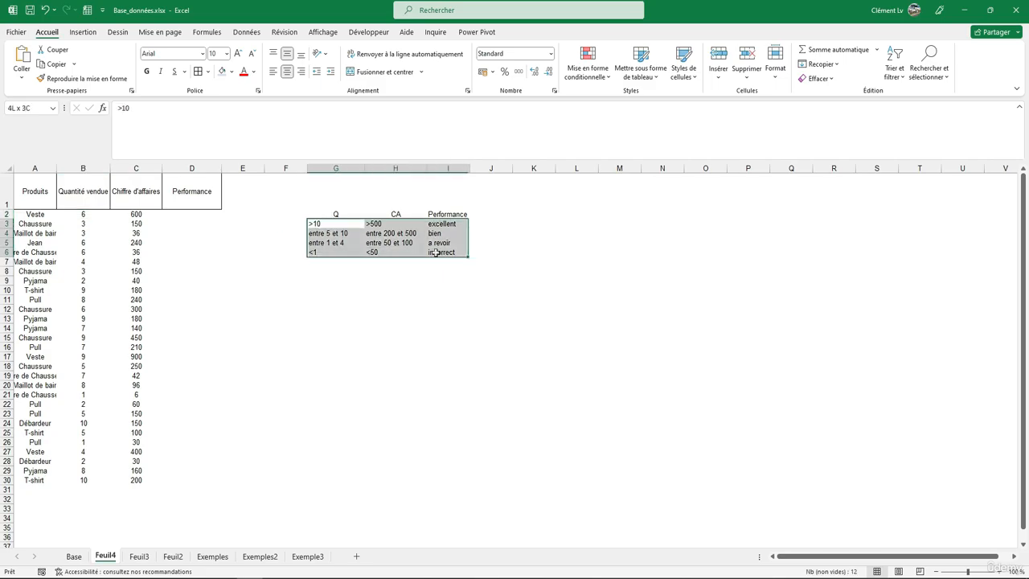
pyautogui.click(963, 10)
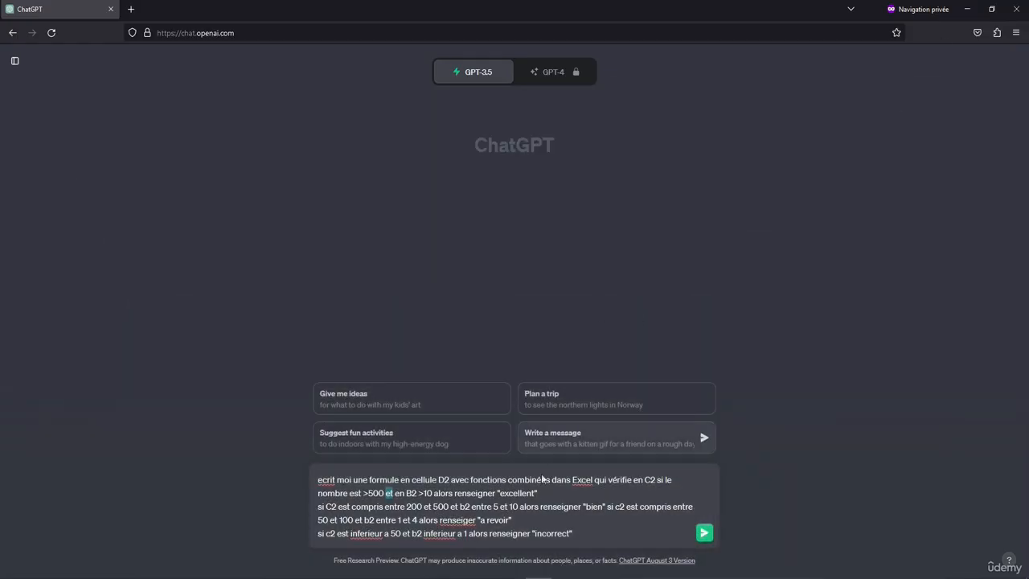
# Submit the formula request in ChatGPT and read through the full generated SI/ET formula.
pyautogui.click(527, 493)
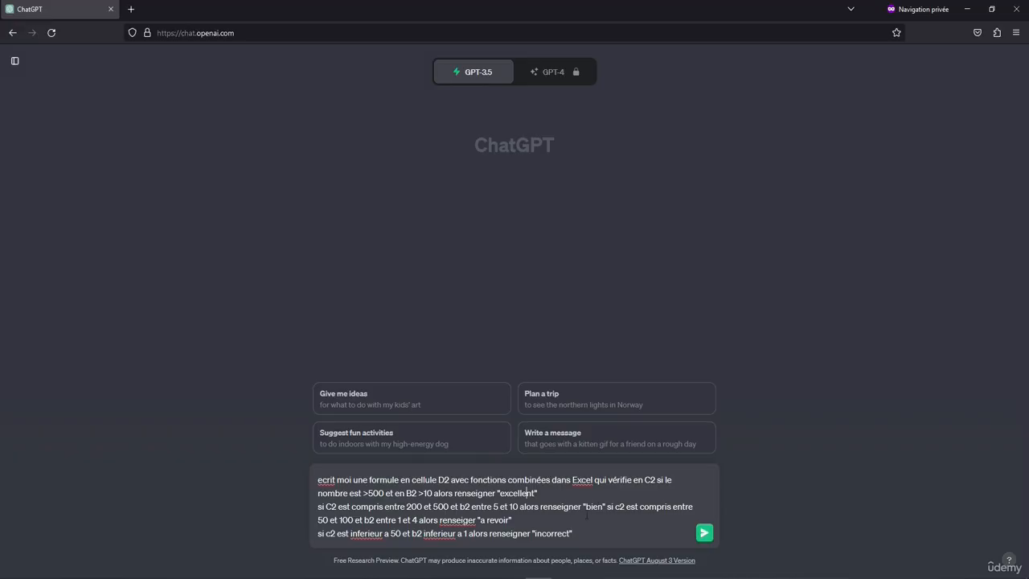
pyautogui.press('Return')
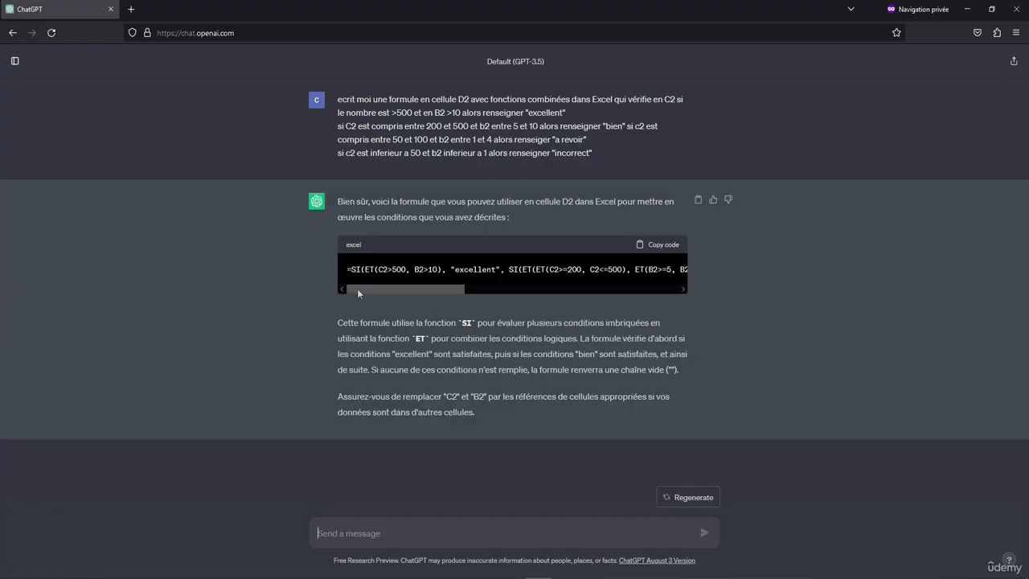
pyautogui.moveTo(357, 290); pyautogui.dragTo(598, 294)
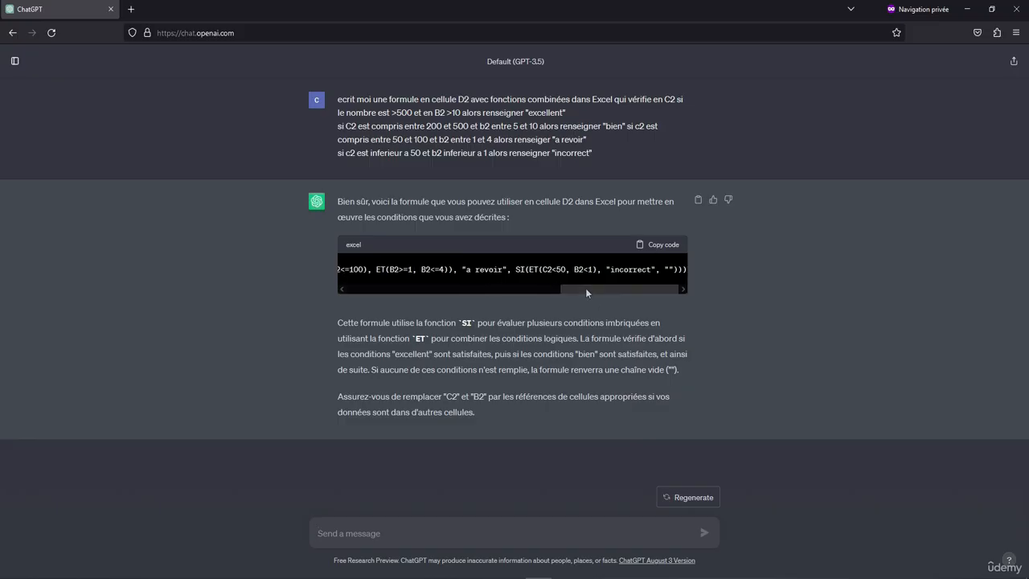
pyautogui.moveTo(640, 291); pyautogui.dragTo(420, 289)
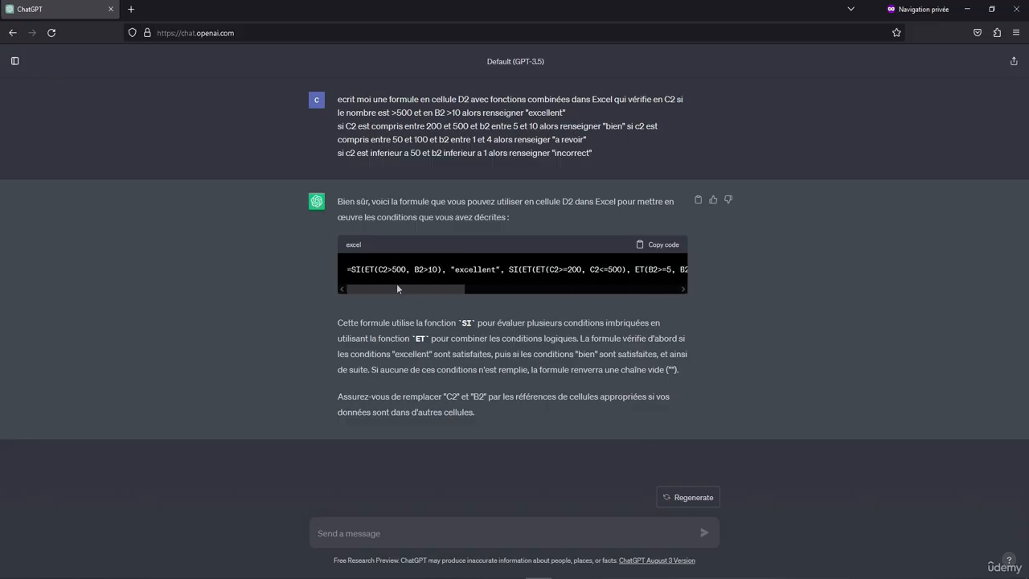
pyautogui.moveTo(409, 288); pyautogui.dragTo(526, 287)
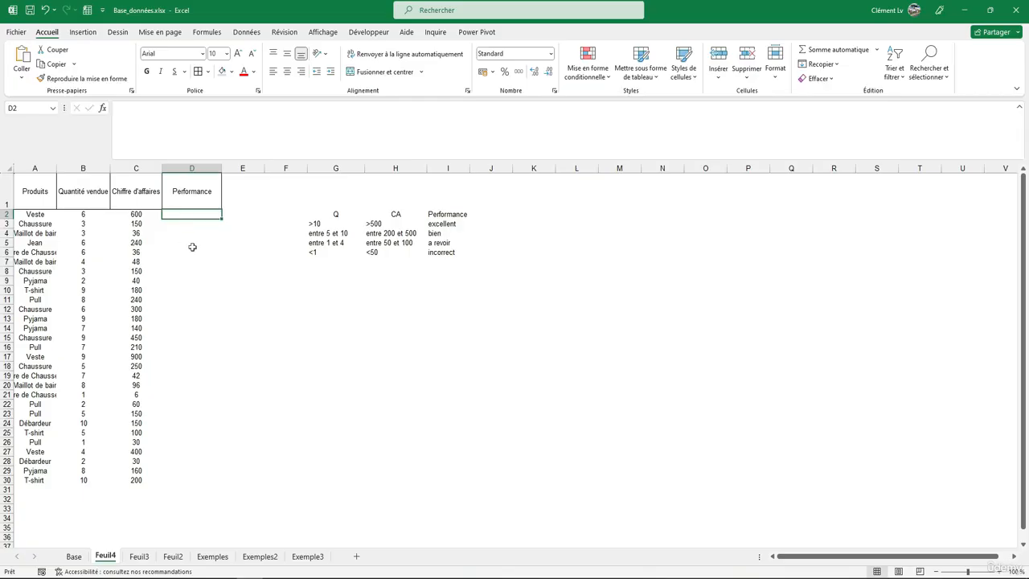
# Paste the nested SI/ET performance formula into D2 of the Excel sheet and fill it down to D30.
pyautogui.click(220, 149)
pyautogui.hotkey('ctrl', 'v')
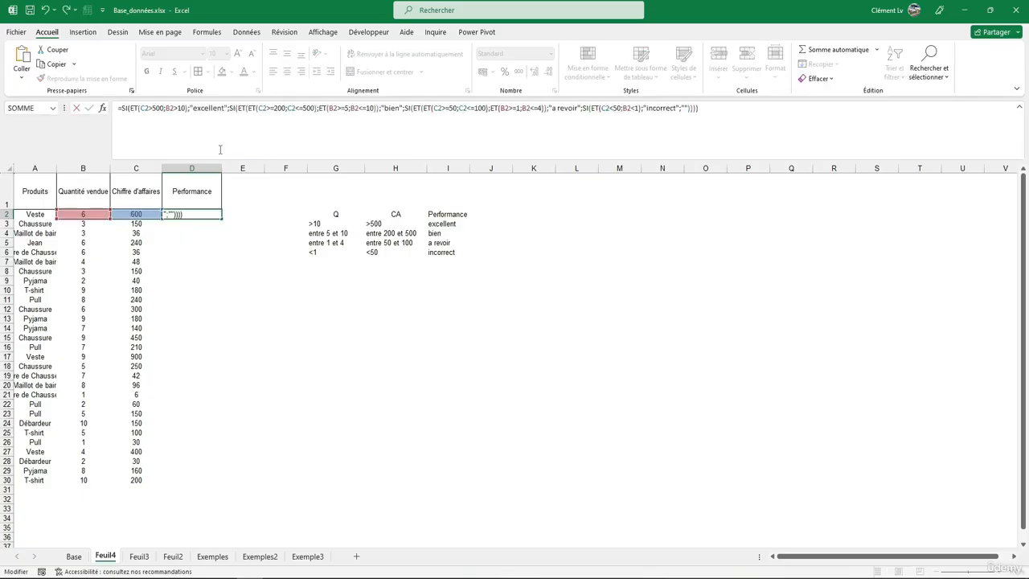
pyautogui.press('Return')
pyautogui.click(214, 216)
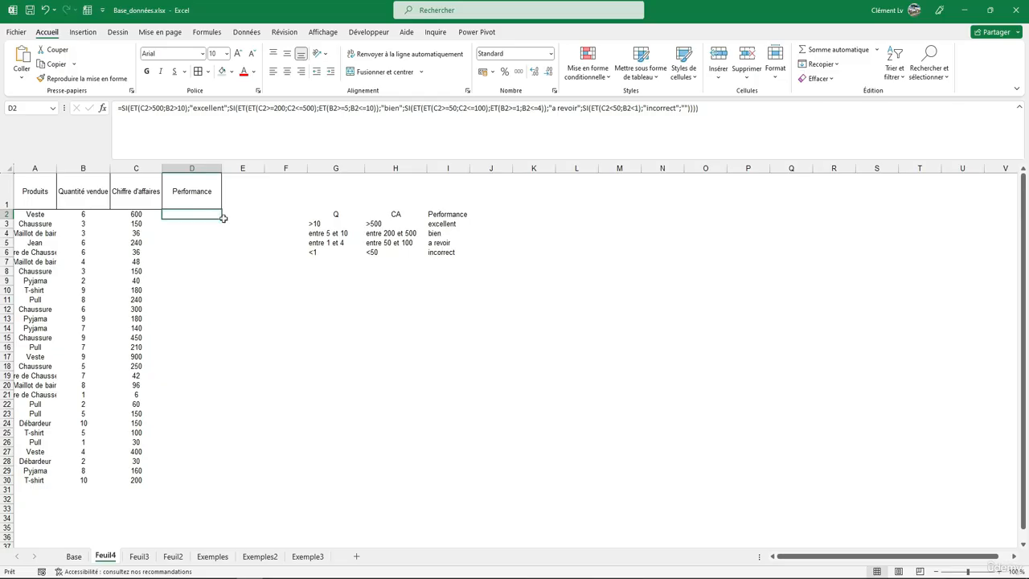
pyautogui.doubleClick(226, 220)
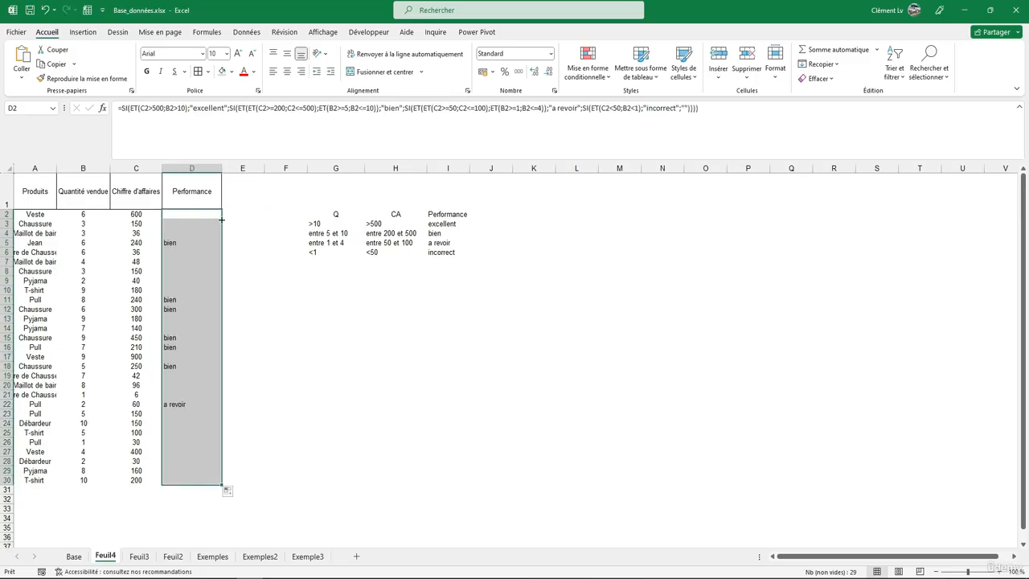
# Centre the contents of the Performance column horizontally.
pyautogui.click(252, 364)
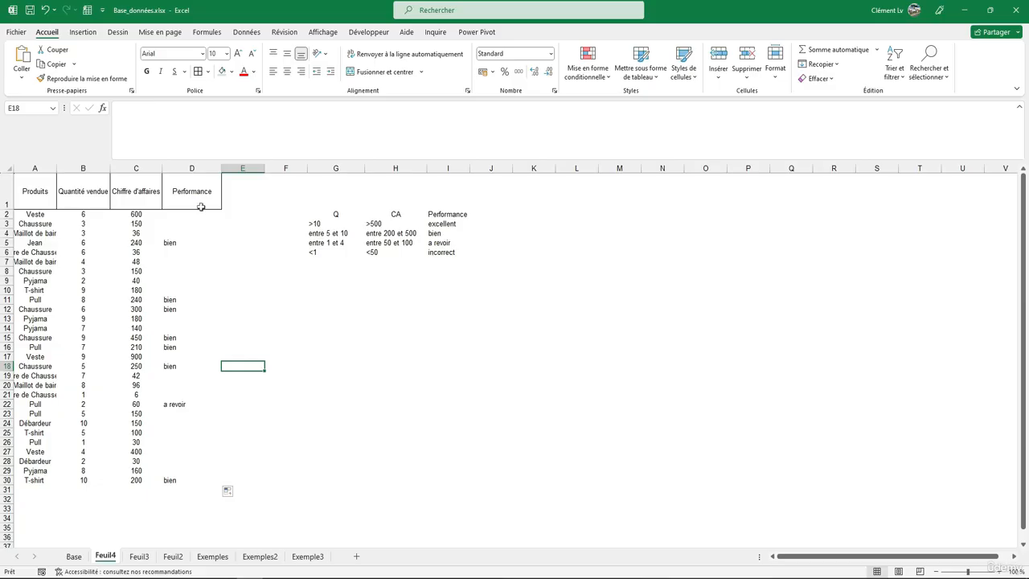
pyautogui.click(191, 168)
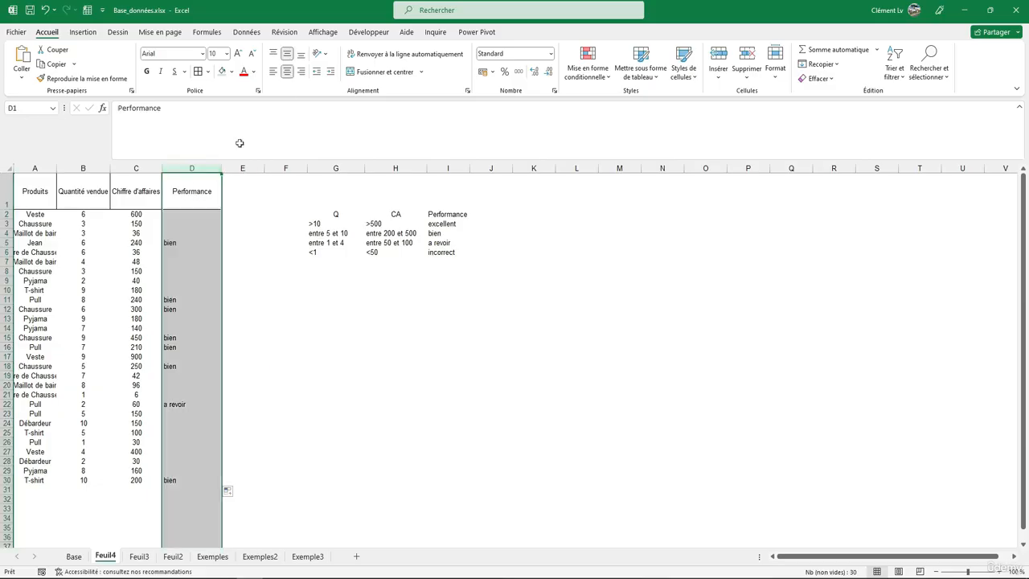
pyautogui.click(301, 72)
pyautogui.click(287, 72)
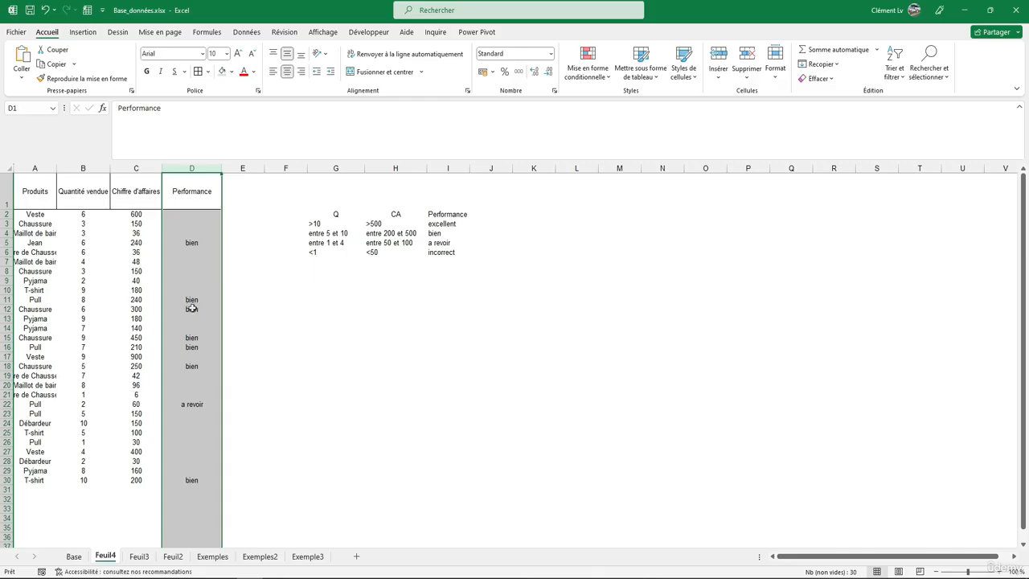
pyautogui.click(310, 316)
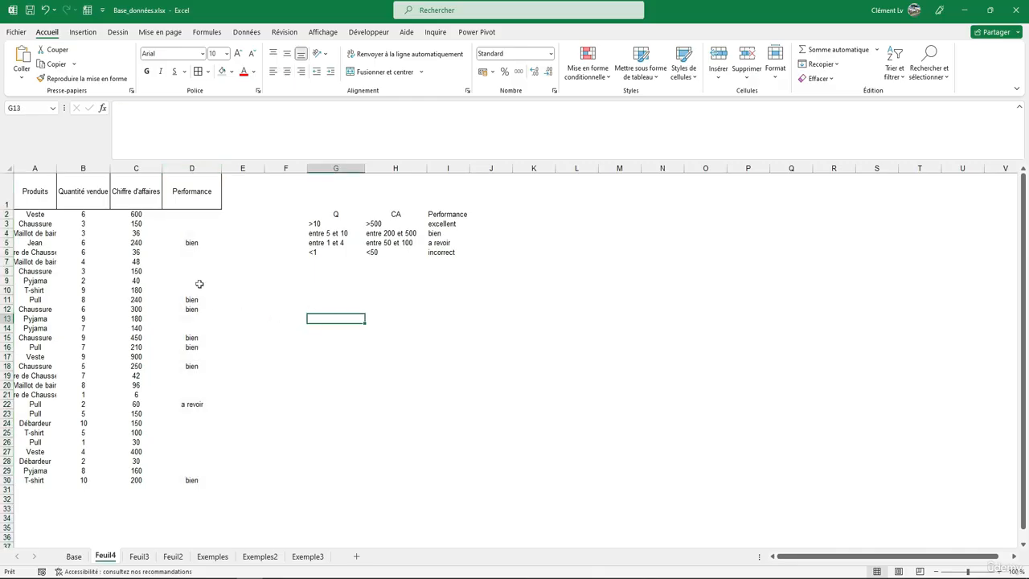
# Check the Jean row's quantity and revenue against its performance rating and the formula in D5.
pyautogui.moveTo(140, 240); pyautogui.dragTo(94, 241)
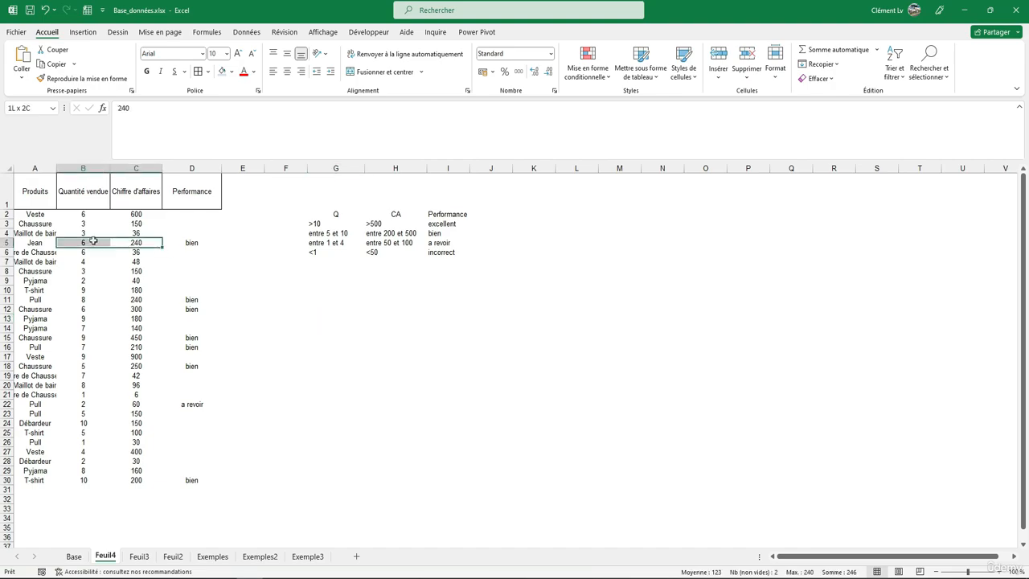
pyautogui.click(198, 242)
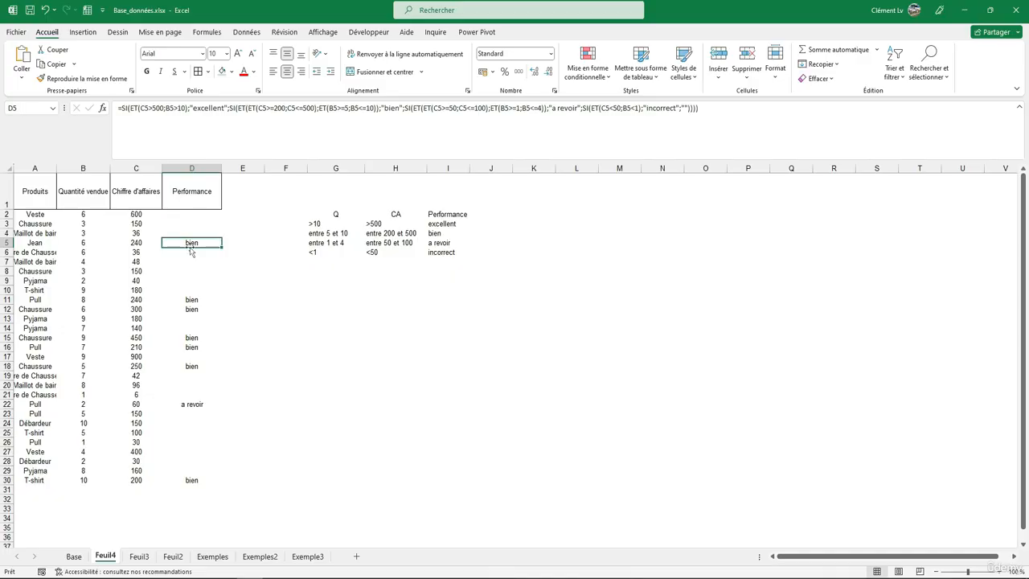
pyautogui.click(134, 241)
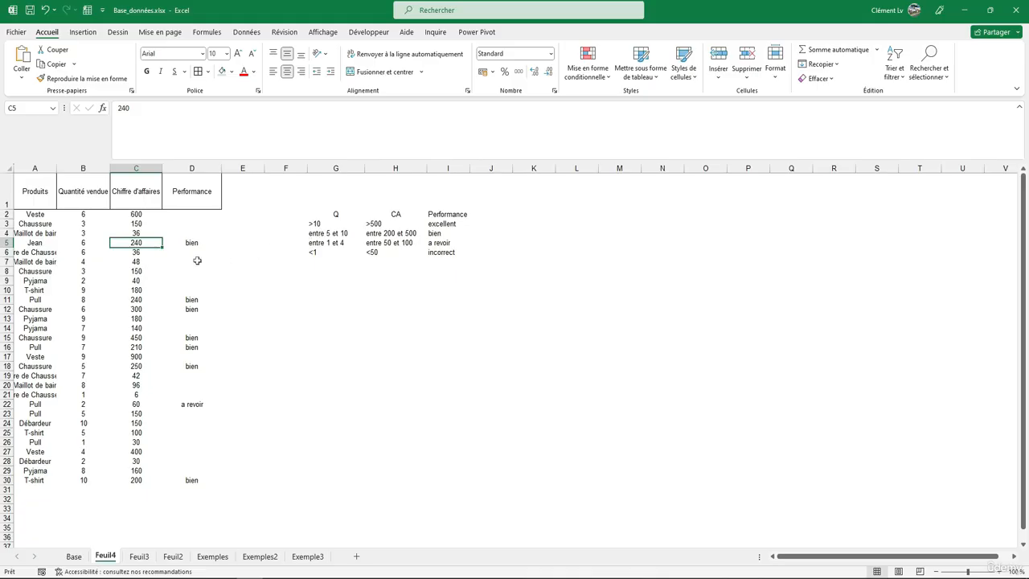
# Switch to ChatGPT and ask it to replace the "ET" functions in the formula with "OU".
pyautogui.click(249, 577)
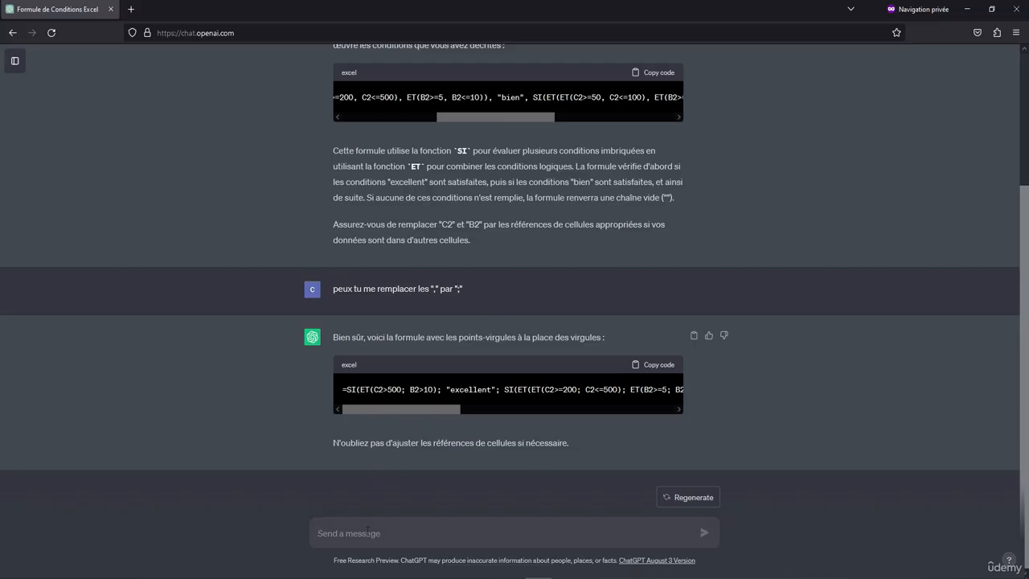
pyautogui.write('peux tu me remaplacer les "ET" par des "OU"')
pyautogui.press('Return')
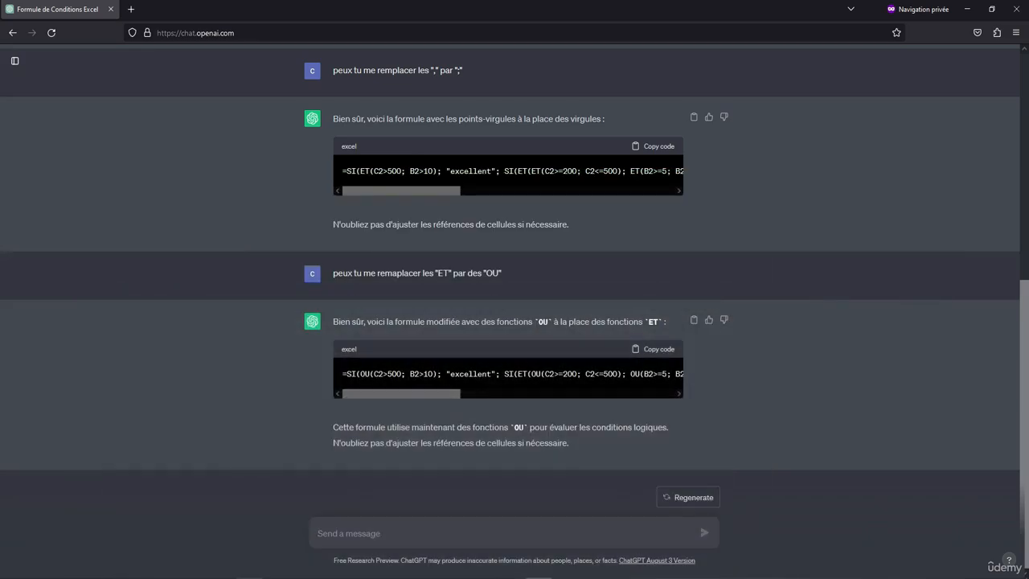
# Switch to Excel, replace D2's formula with ChatGPT's OU version, accept the proposed correction and fill it down to D30.
pyautogui.hotkey('alt', 'Tab')
pyautogui.click(185, 214)
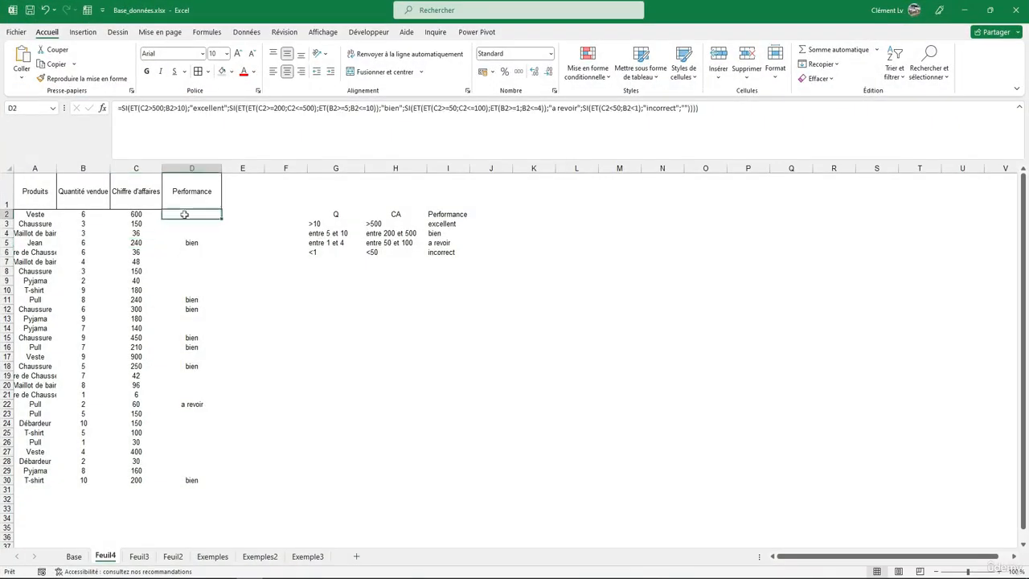
pyautogui.moveTo(749, 113); pyautogui.dragTo(117, 106)
pyautogui.write('=SI(OU(C2>500; B2>10); "excellent"; SI(ET(OU(C2>=200; C2<=500); OU(B2>=5; B2<=10)); "bien"; SI(ET(OU(C2>=50; C2<=100); OU(B2>=1; B2<=4)); "a revoir"; SI(ET(C2<50; B2<1); "incorrect"; "")))')
pyautogui.press('Return')
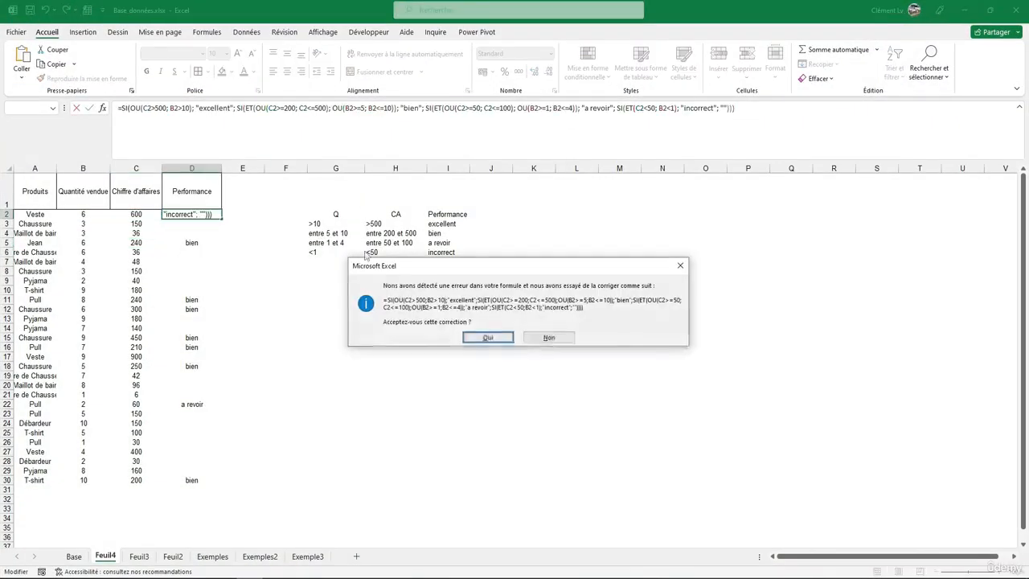
pyautogui.click(486, 337)
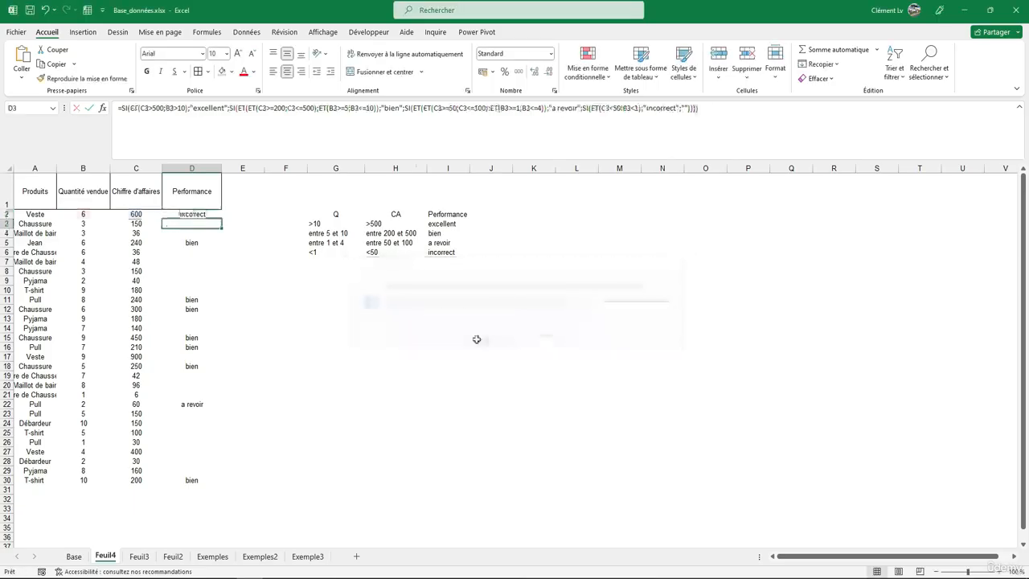
pyautogui.moveTo(222, 219); pyautogui.dragTo(193, 483)
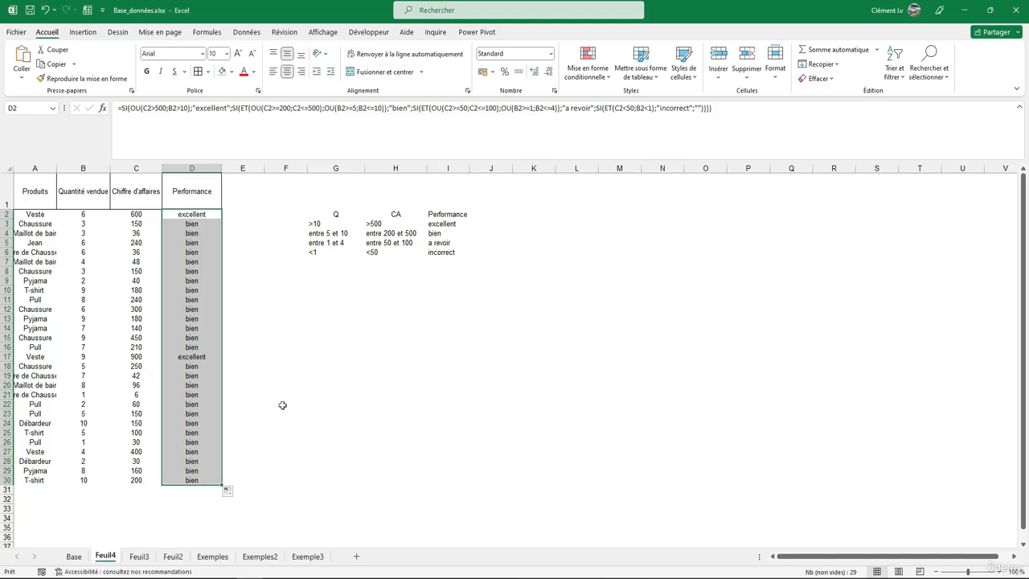
# Compare the filled ratings with the criteria table, including the "entre 1 et 4" quantity range.
pyautogui.click(282, 405)
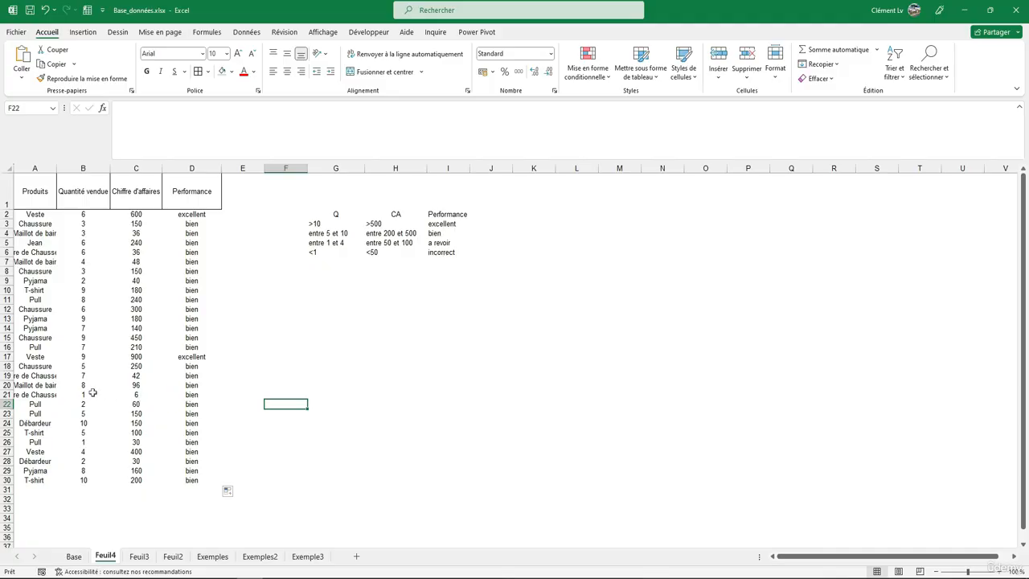
pyautogui.click(331, 244)
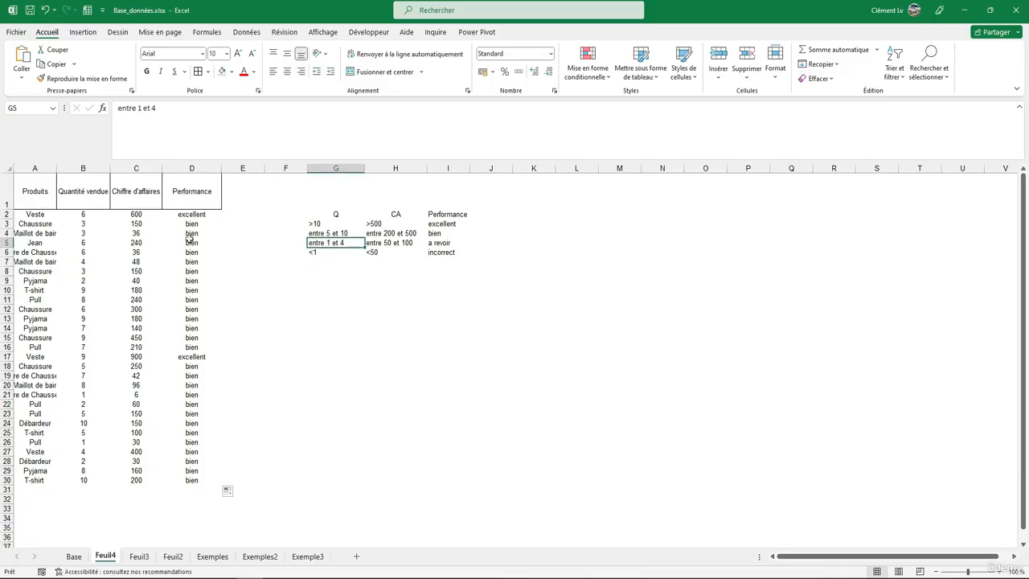
pyautogui.click(285, 297)
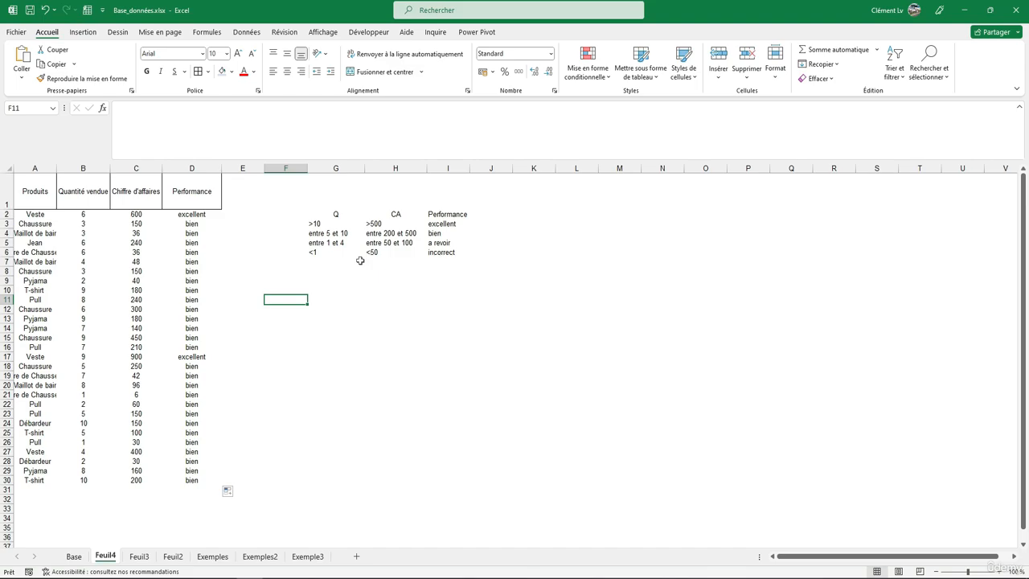
# Open the nested SI/OU formula in D2 for editing and select all of its text.
pyautogui.click(201, 217)
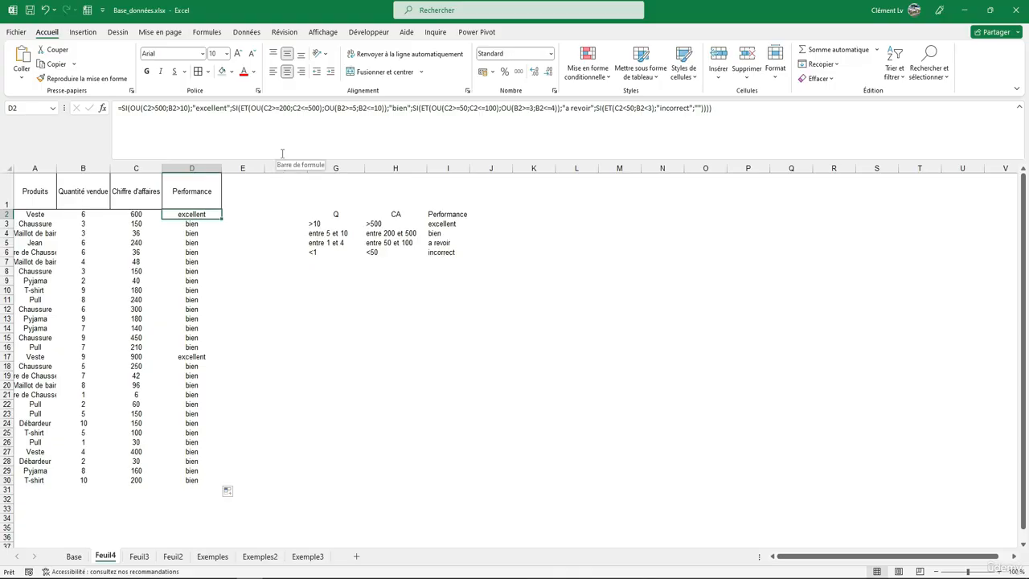
pyautogui.moveTo(739, 118); pyautogui.dragTo(84, 92)
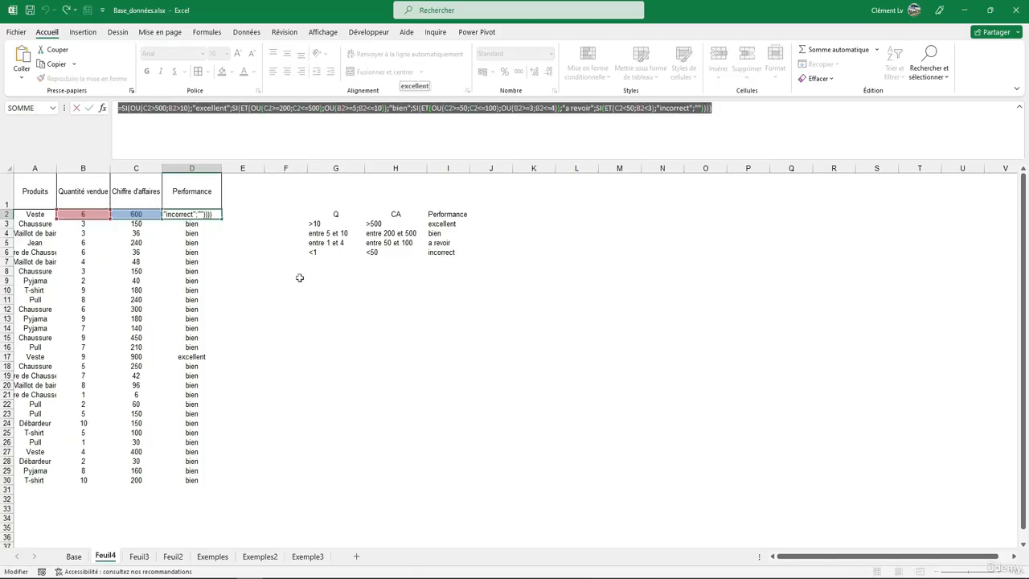